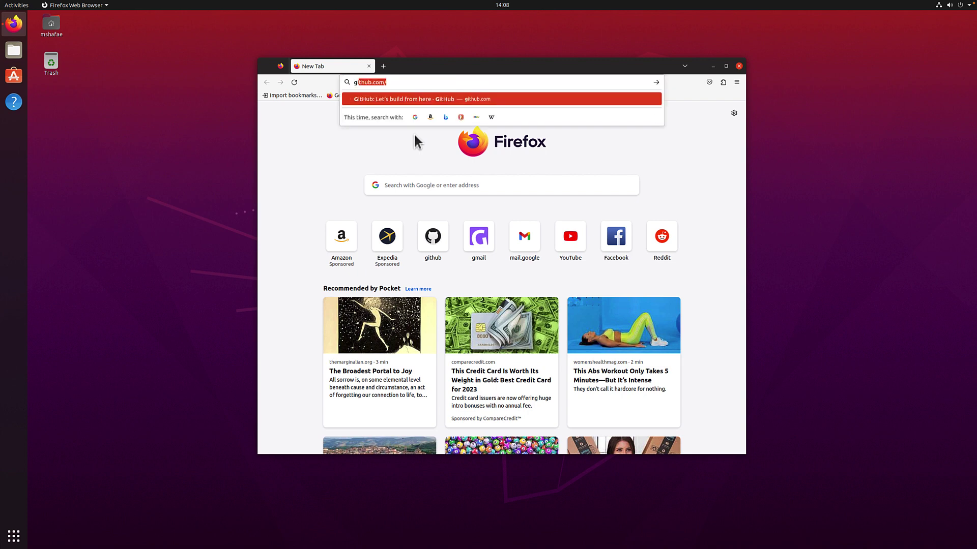
# Step: Load github.com in Firefox and open the Sign up page
pyautogui.press('Return')
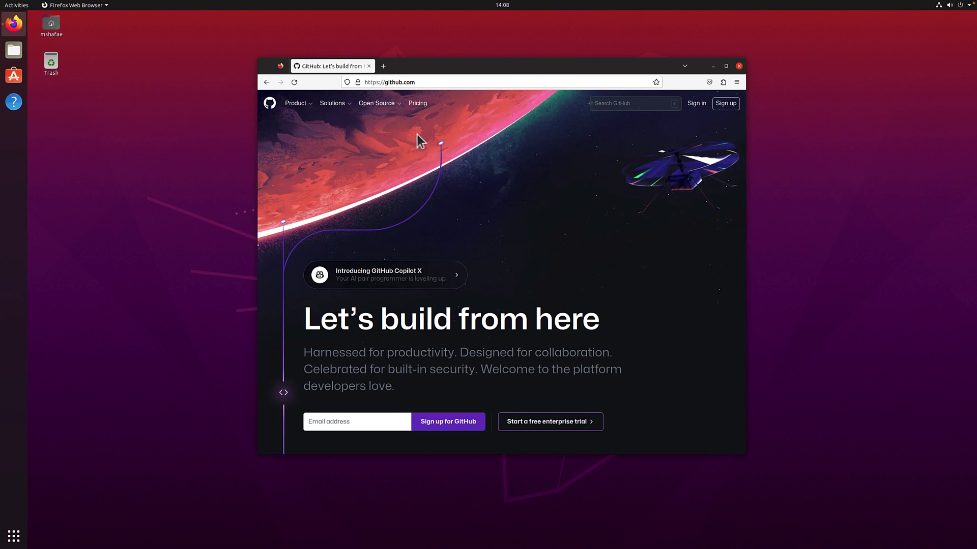
pyautogui.click(726, 106)
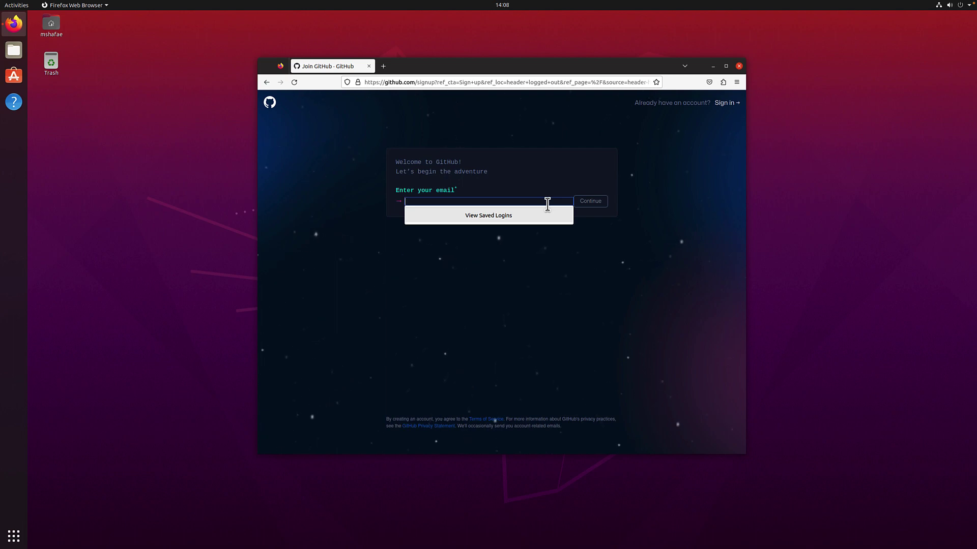
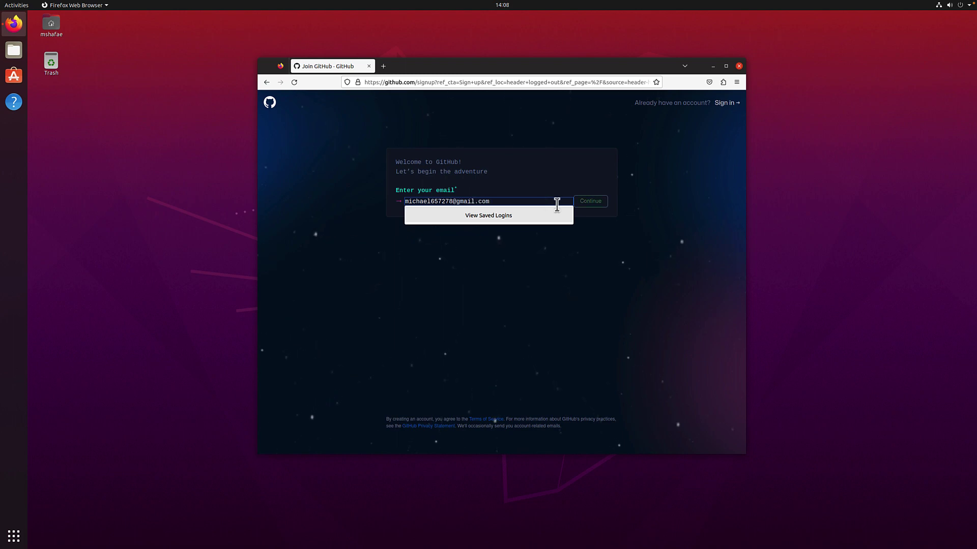
# Step: Enter the new account's e-mail address on the Join form and continue
pyautogui.click(584, 206)
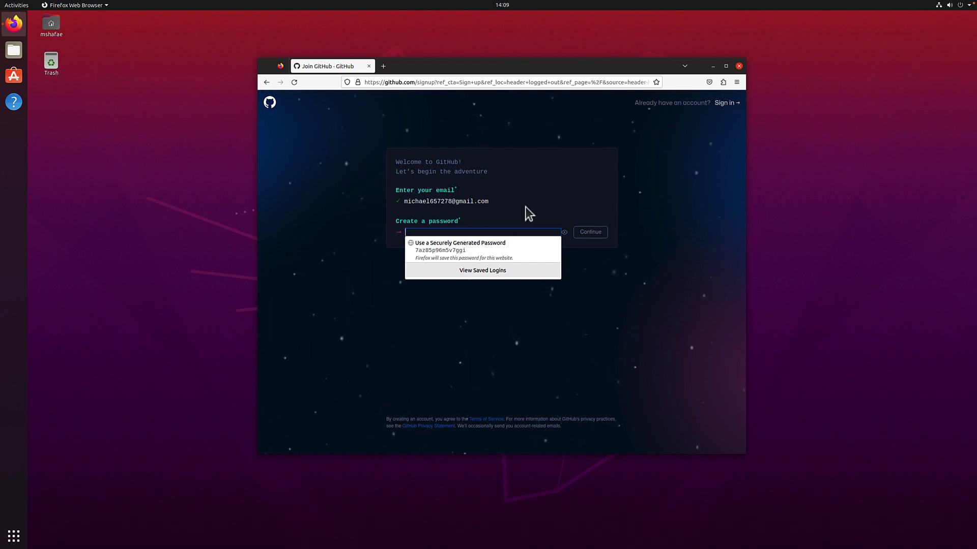
# Step: Use Firefox's suggested strong password for the account
pyautogui.click(502, 232)
pyautogui.hotkey('ctrl', 'v')
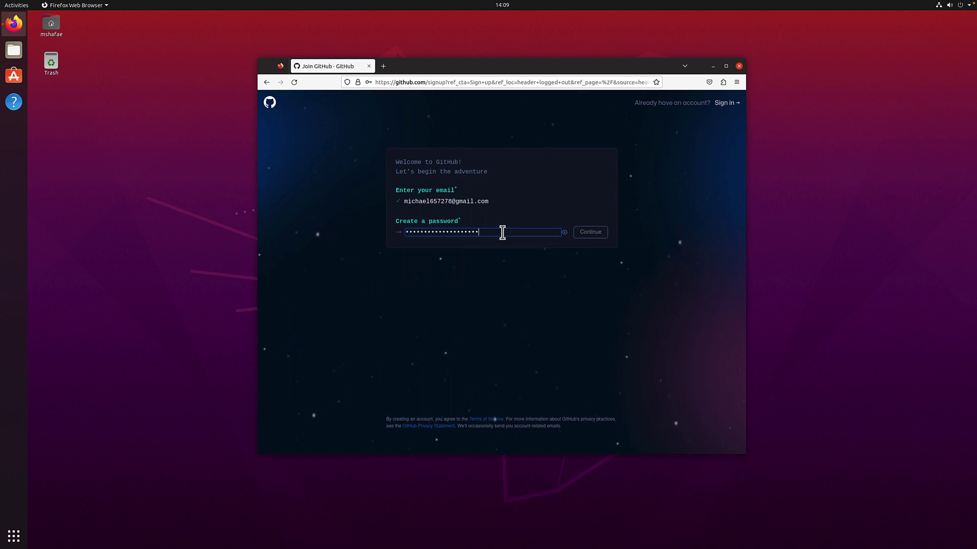
pyautogui.click(590, 233)
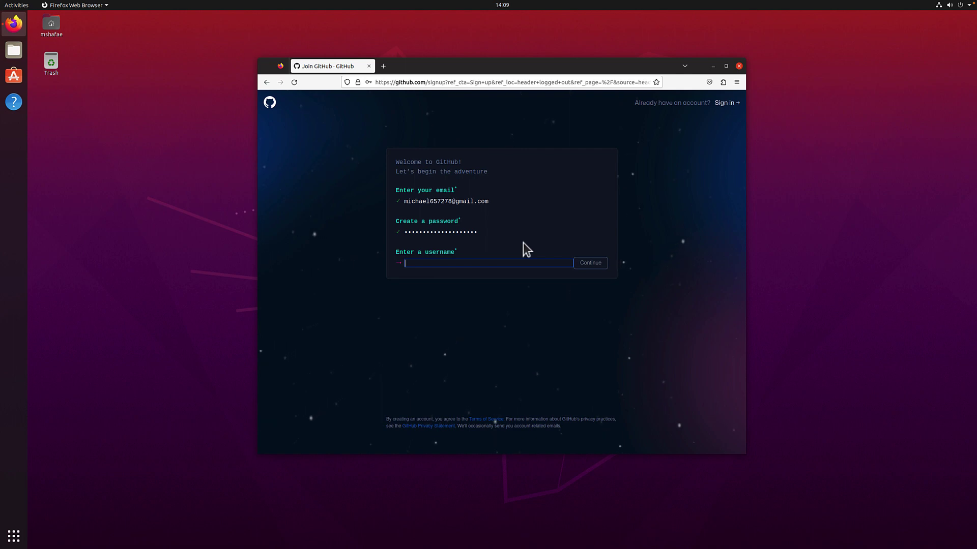
# Step: Choose an available username and answer 'n' to product-update e-mails
pyautogui.write('michael657278')
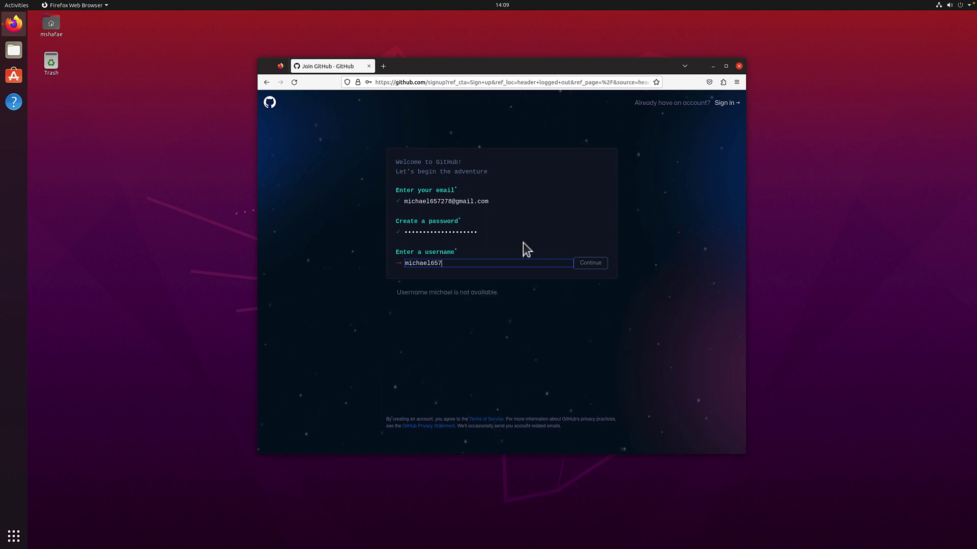
pyautogui.click(590, 265)
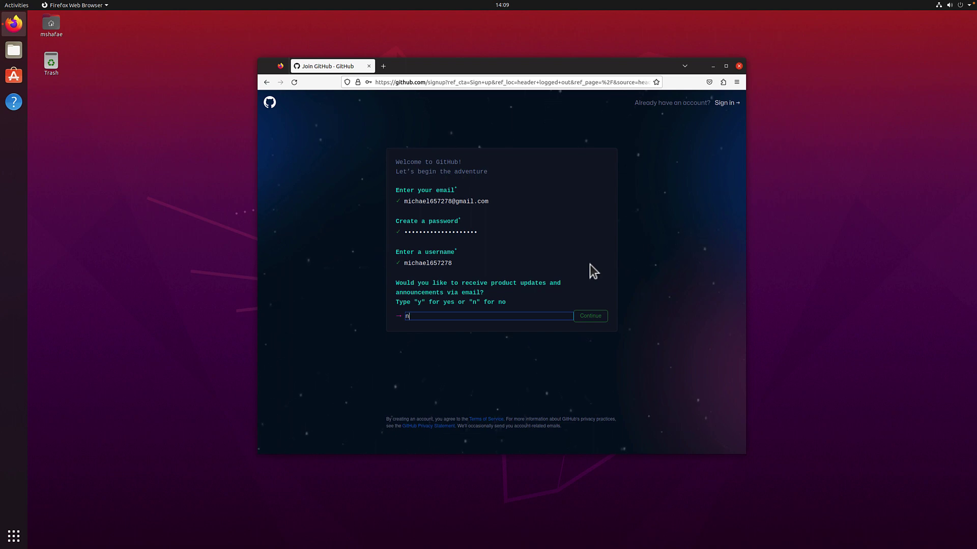
pyautogui.write('n')
pyautogui.click(597, 318)
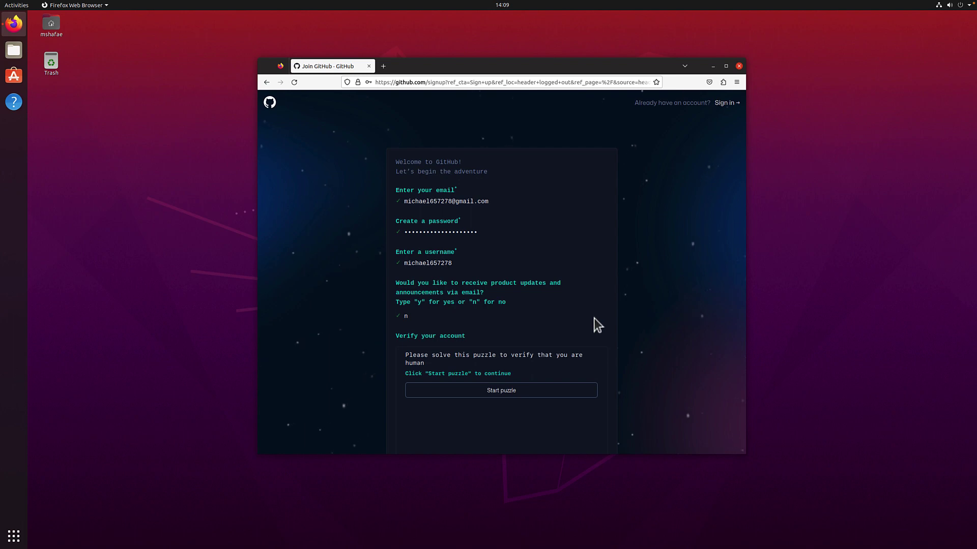
# Step: Solve the verification puzzle by picking the matching tiles
pyautogui.click(496, 392)
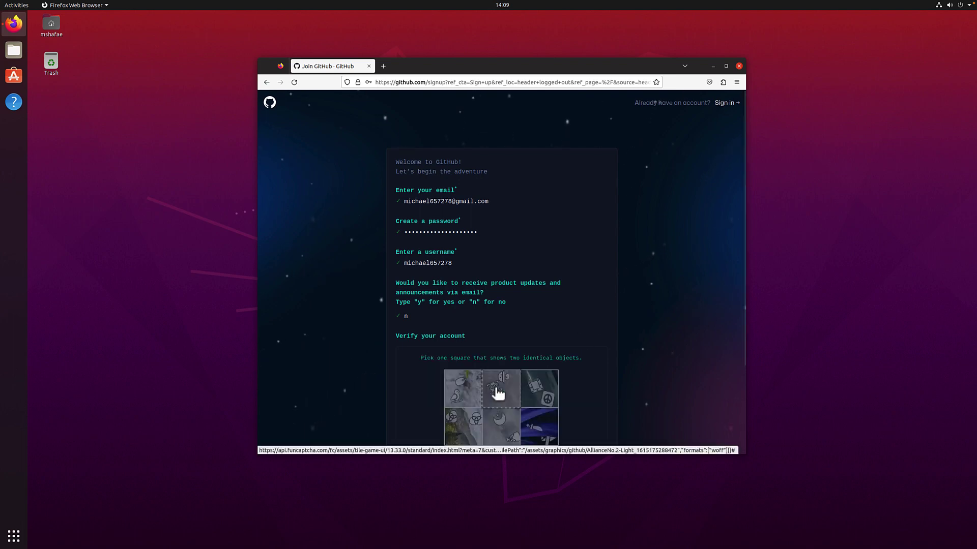
pyautogui.scroll(-4, 660, 368)
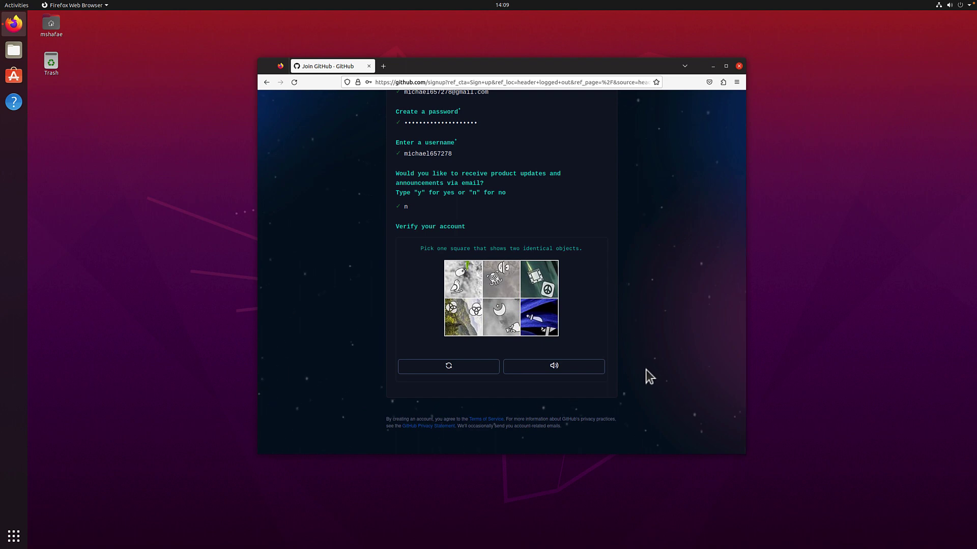
pyautogui.click(470, 323)
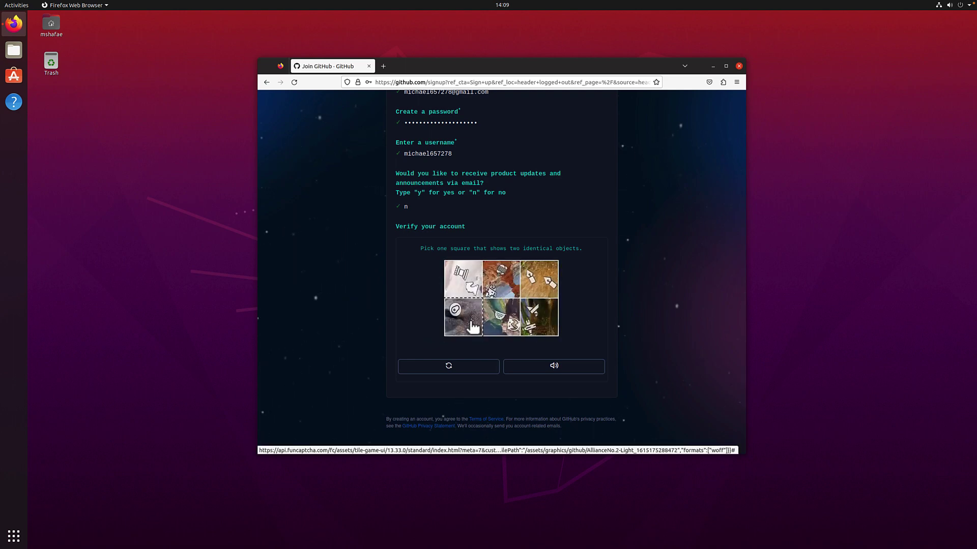
pyautogui.click(536, 287)
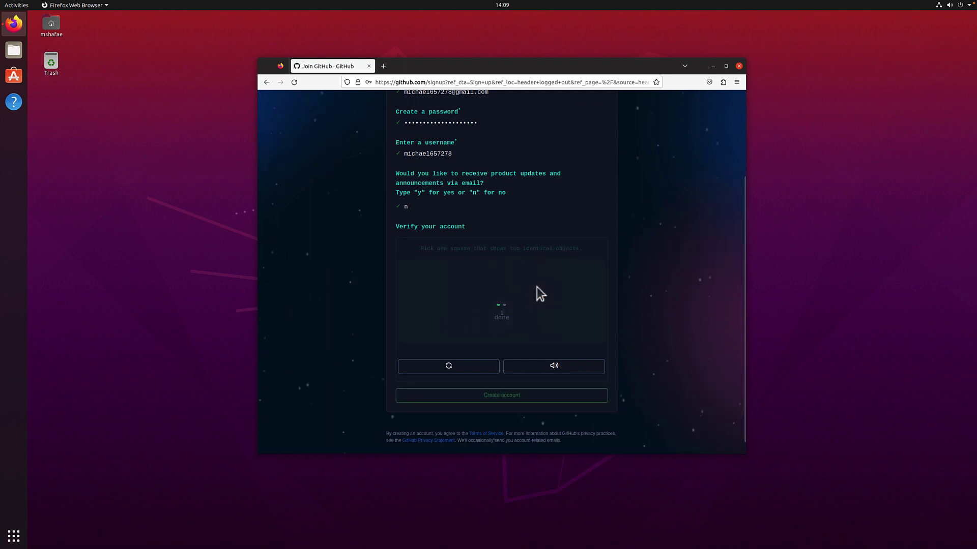
# Step: Create the account, dismiss the save-login prompt, and open a new tab
pyautogui.click(503, 395)
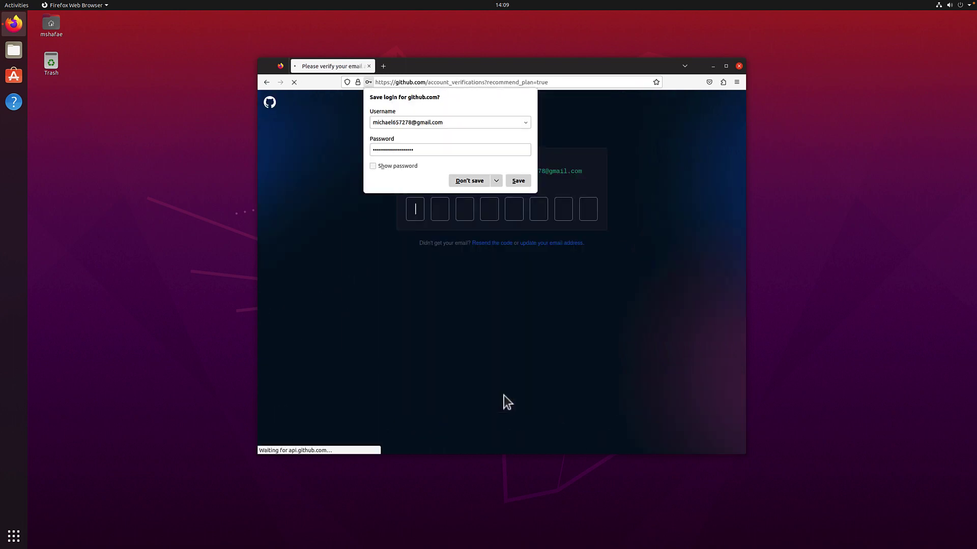
pyautogui.click(518, 181)
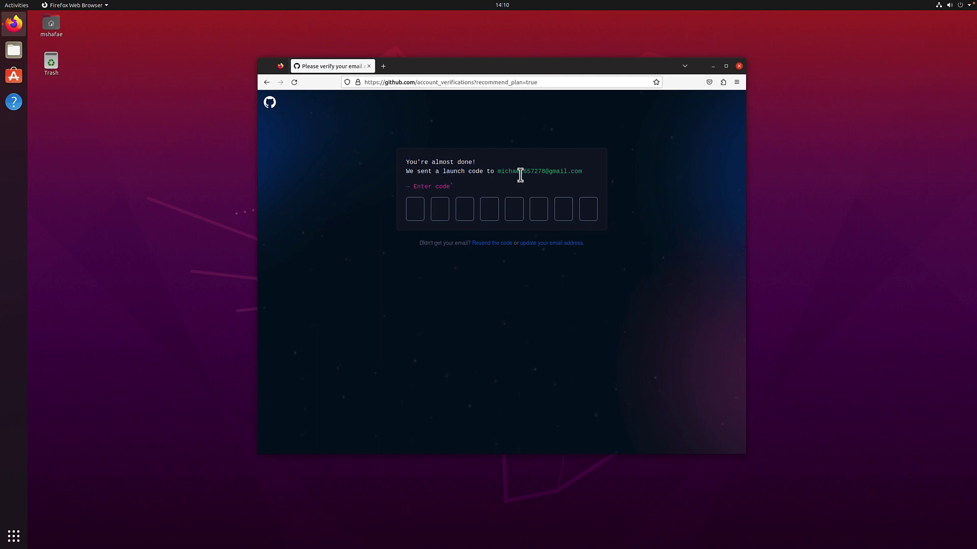
pyautogui.click(385, 67)
# Step: Load Gmail and open GitHub's launch-code e-mail, selecting the code
pyautogui.write('gmail')
pyautogui.press('Return')
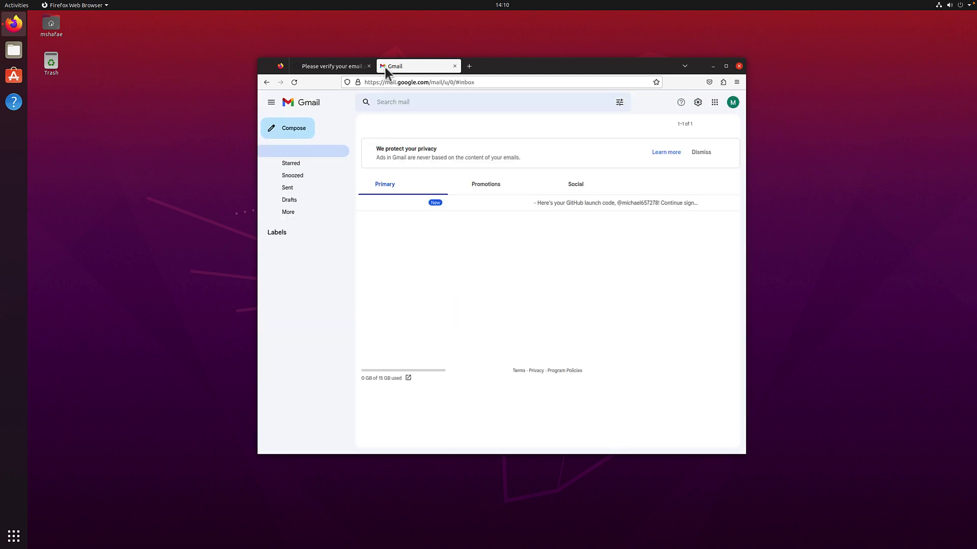
pyautogui.click(565, 208)
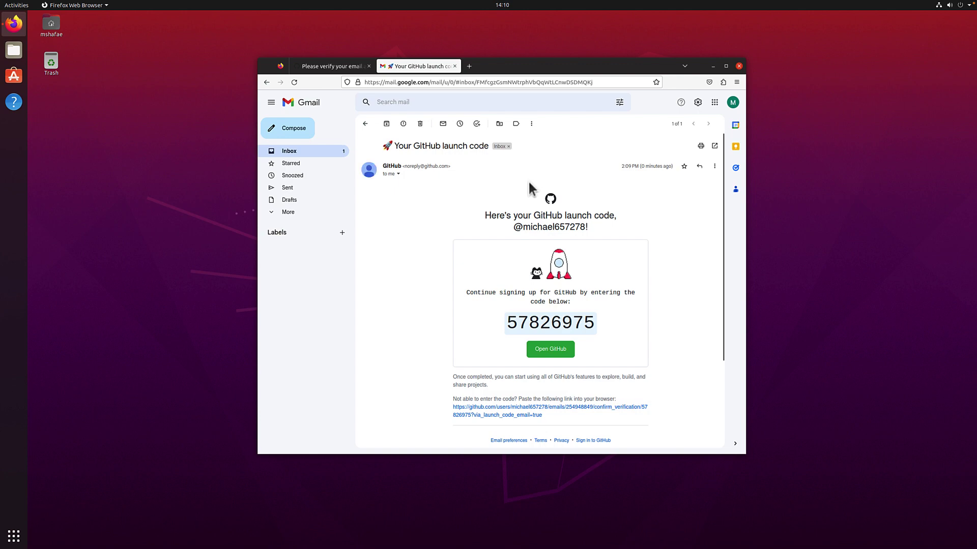
pyautogui.moveTo(598, 333); pyautogui.dragTo(505, 335)
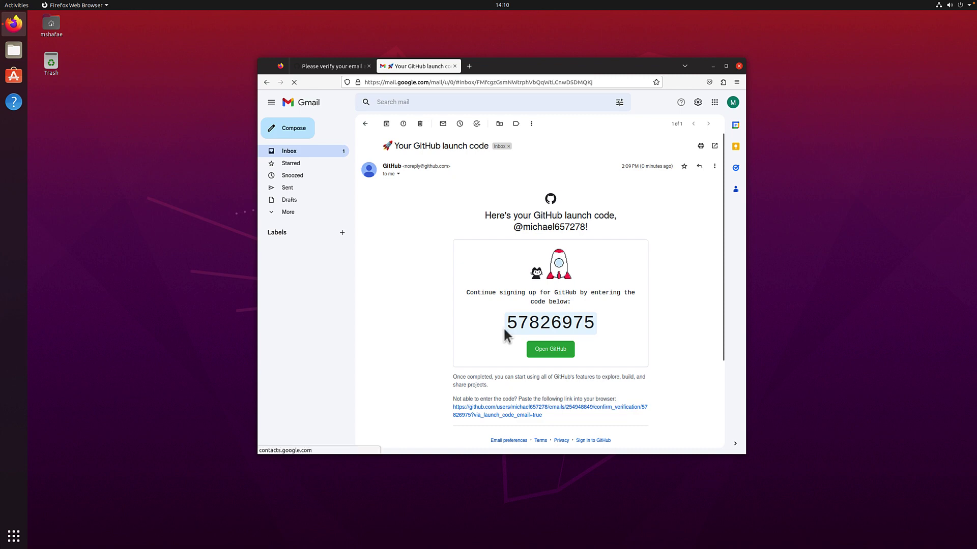
# Step: Type the eight-digit launch code into GitHub's verification boxes
pyautogui.click(319, 66)
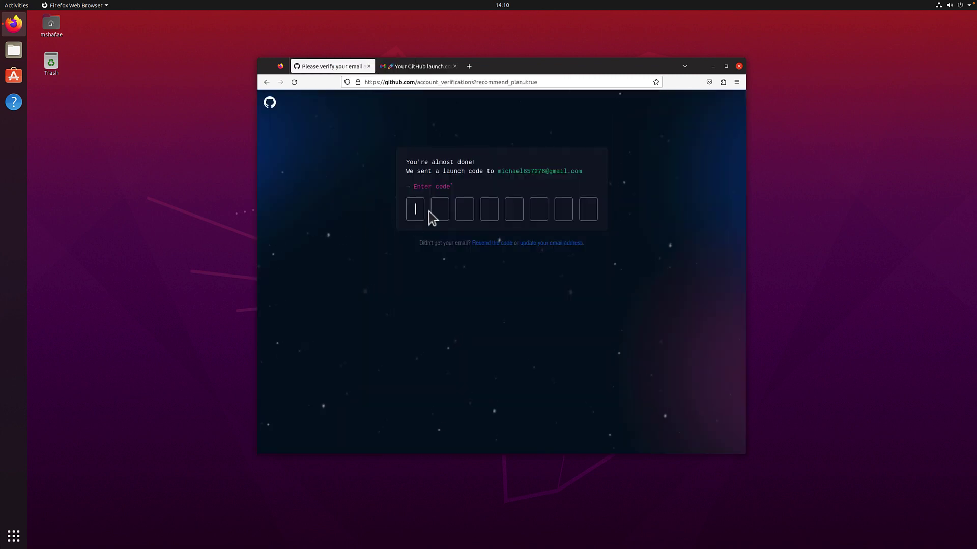
pyautogui.click(432, 66)
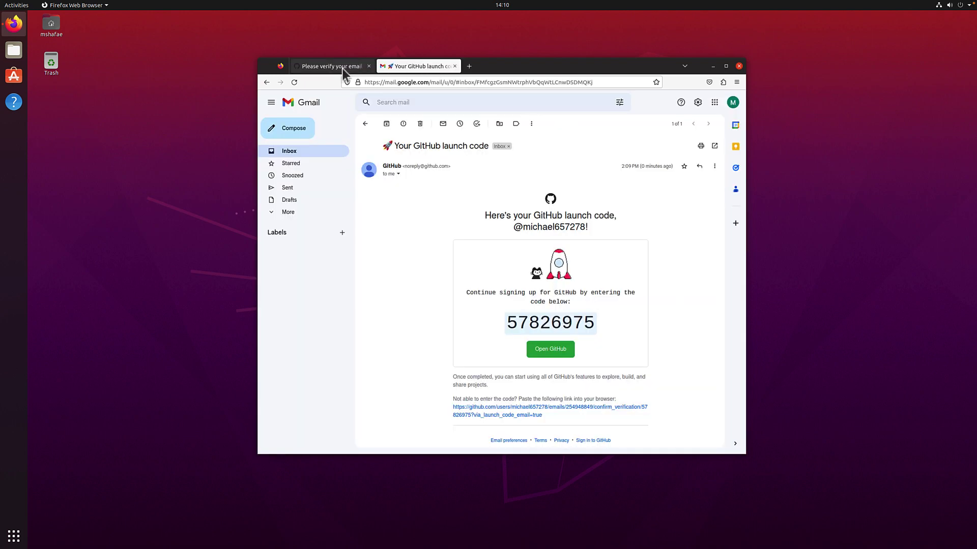
pyautogui.click(342, 68)
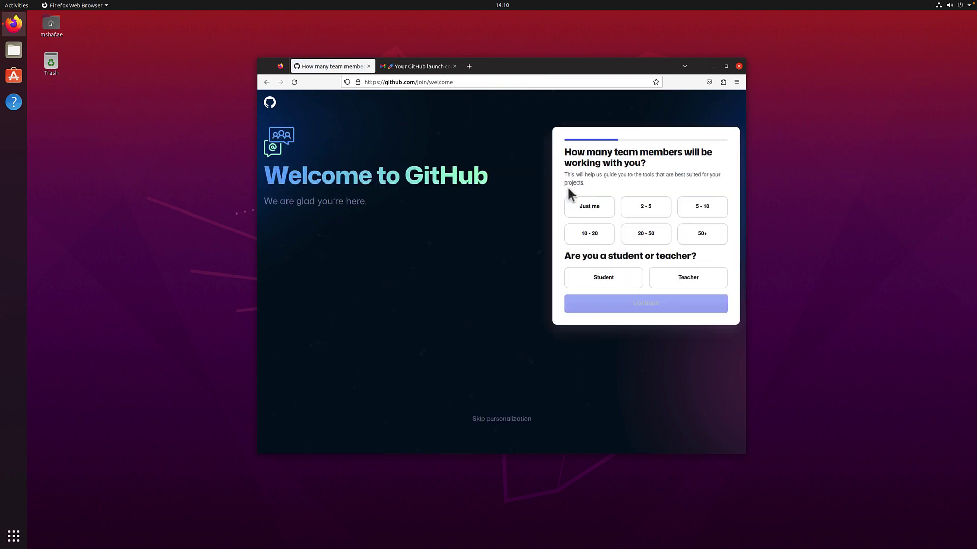
# Step: Answer the welcome questions with 'Just me' and 'Student'
pyautogui.click(590, 211)
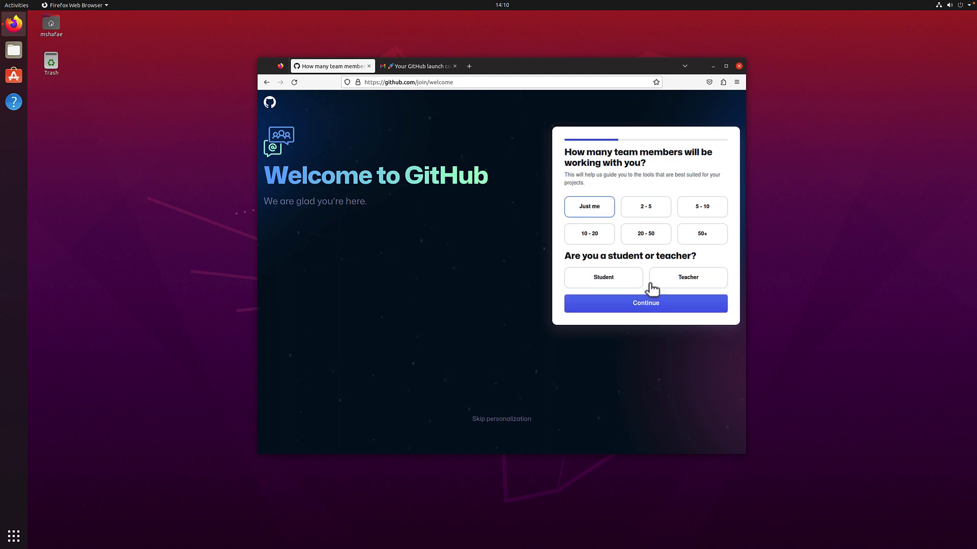
pyautogui.click(622, 285)
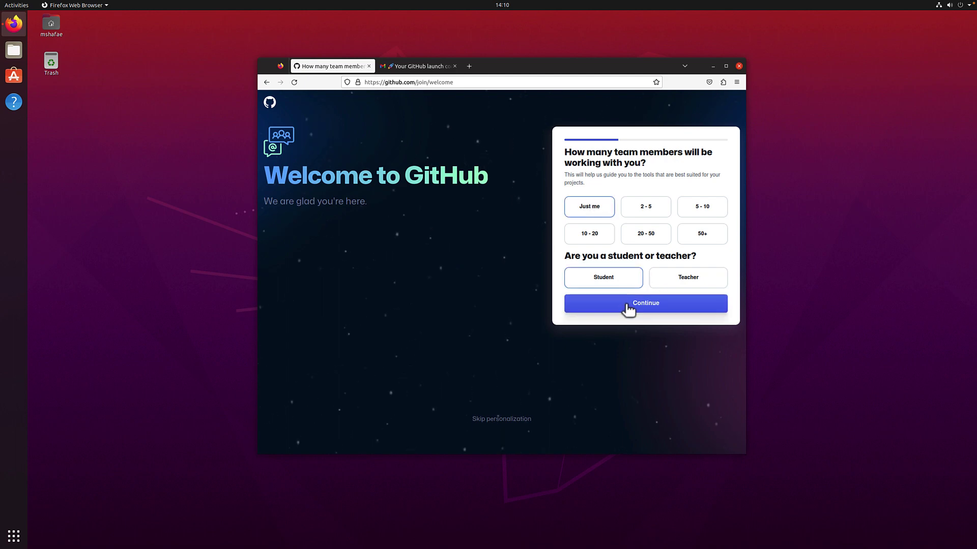
pyautogui.click(628, 305)
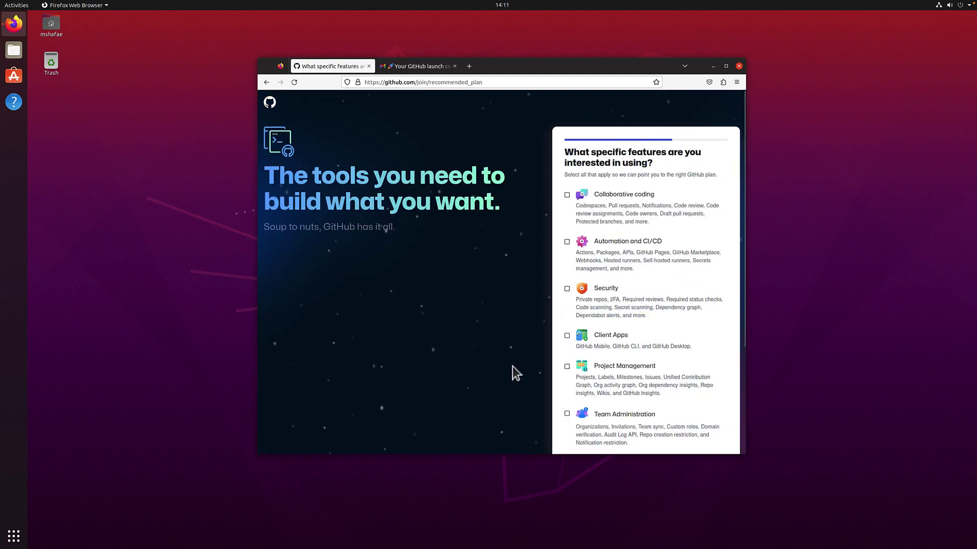
# Step: Skip the features personalization survey
pyautogui.scroll(-2, 512, 366)
pyautogui.scroll(-3, 512, 366)
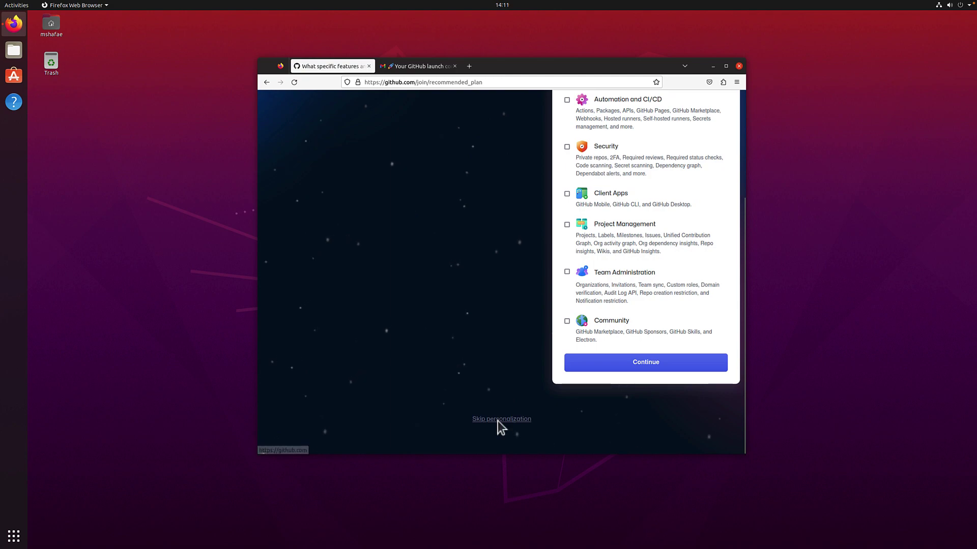
pyautogui.click(499, 421)
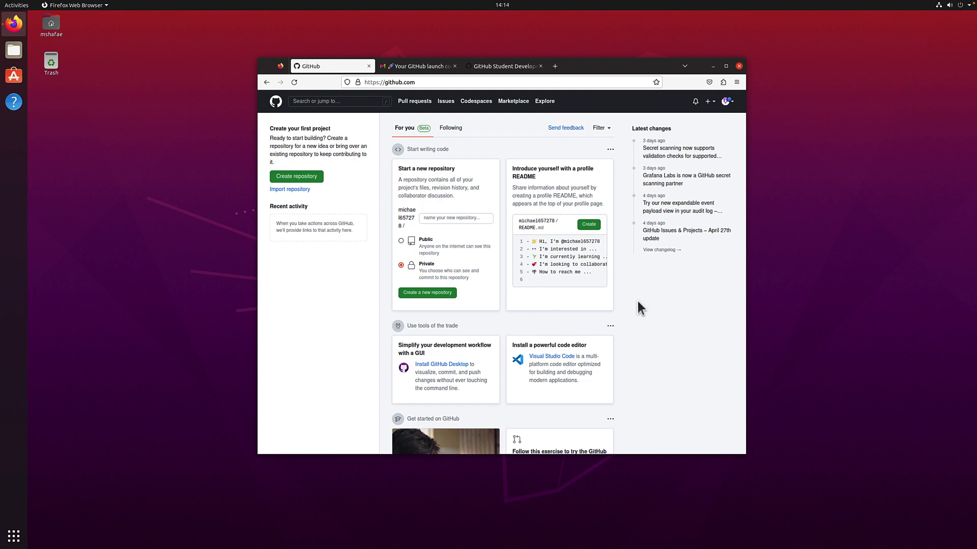
# Step: Open Developer settings from the account Settings sidebar via the avatar menu
pyautogui.click(729, 101)
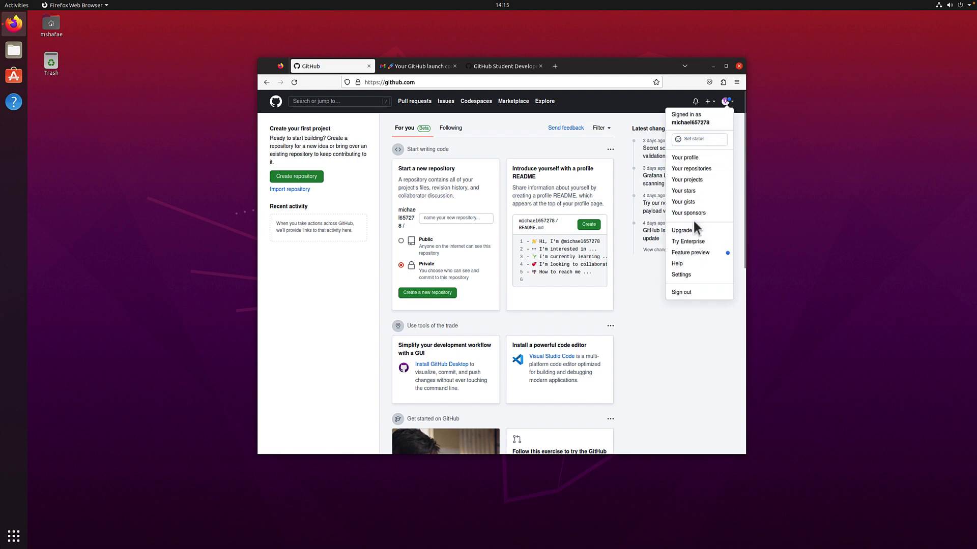
pyautogui.click(697, 280)
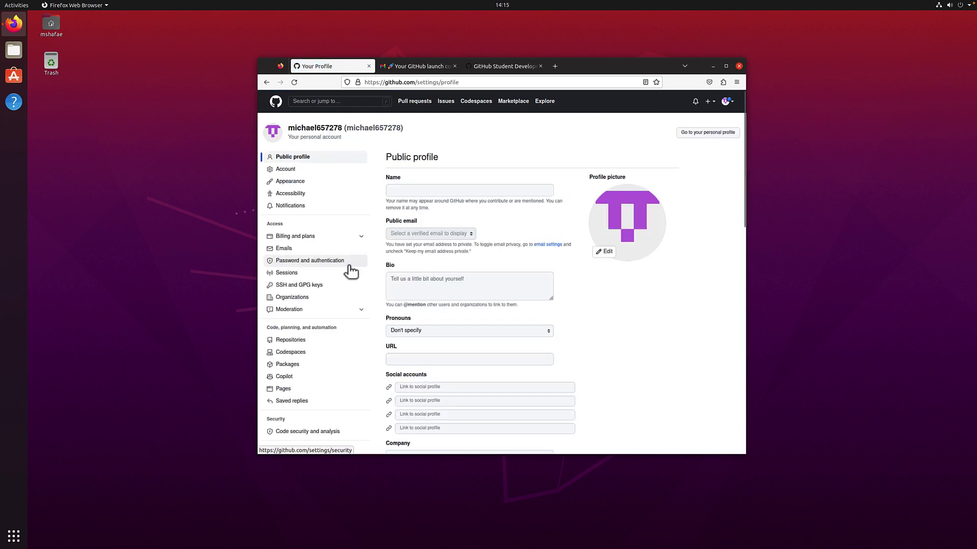
pyautogui.scroll(-1, 351, 273)
pyautogui.scroll(-5, 351, 273)
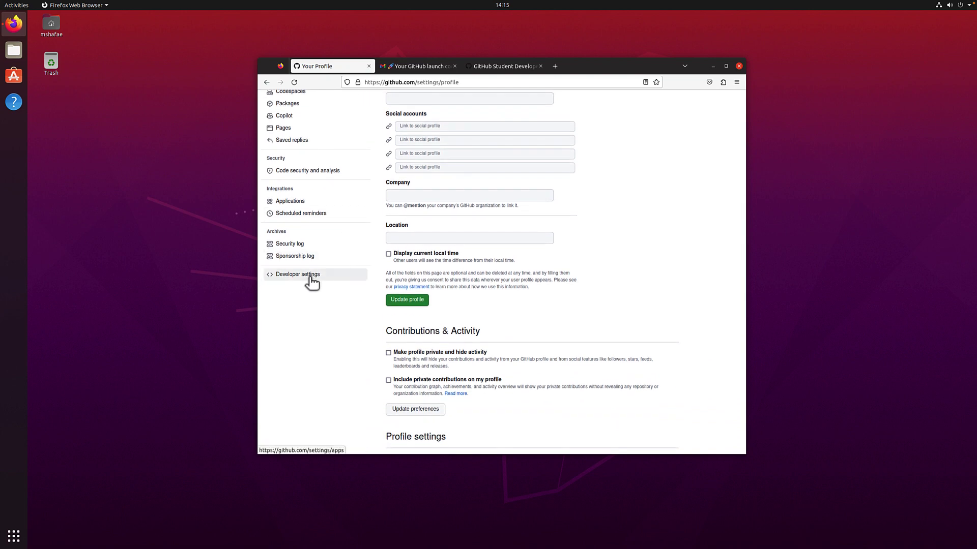
pyautogui.click(310, 277)
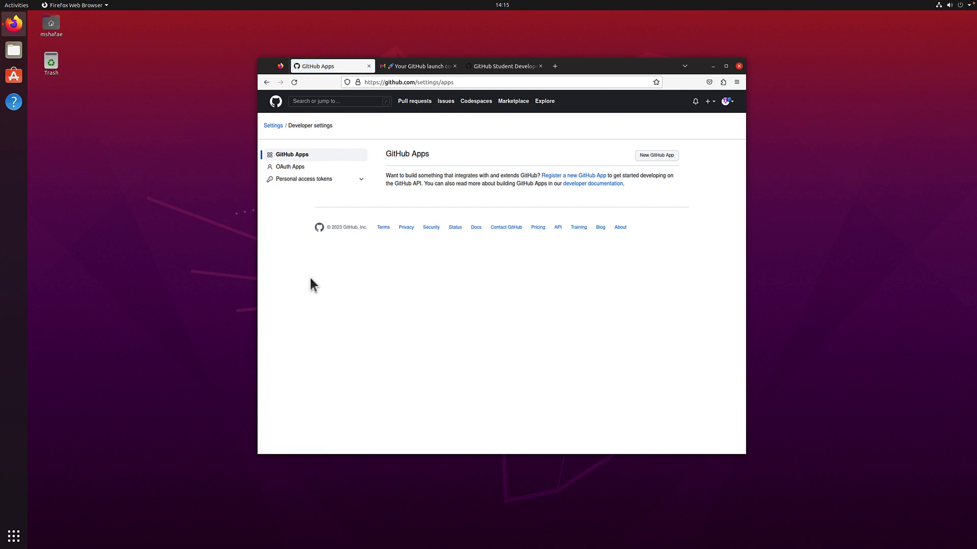
# Step: Under Personal access tokens > Tokens (classic), start generating a new classic token
pyautogui.click(328, 185)
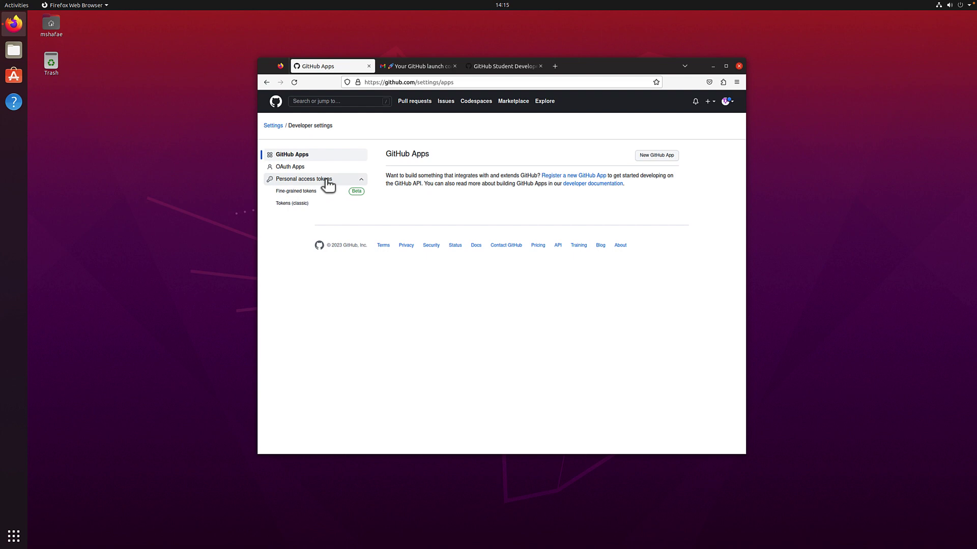
pyautogui.click(313, 205)
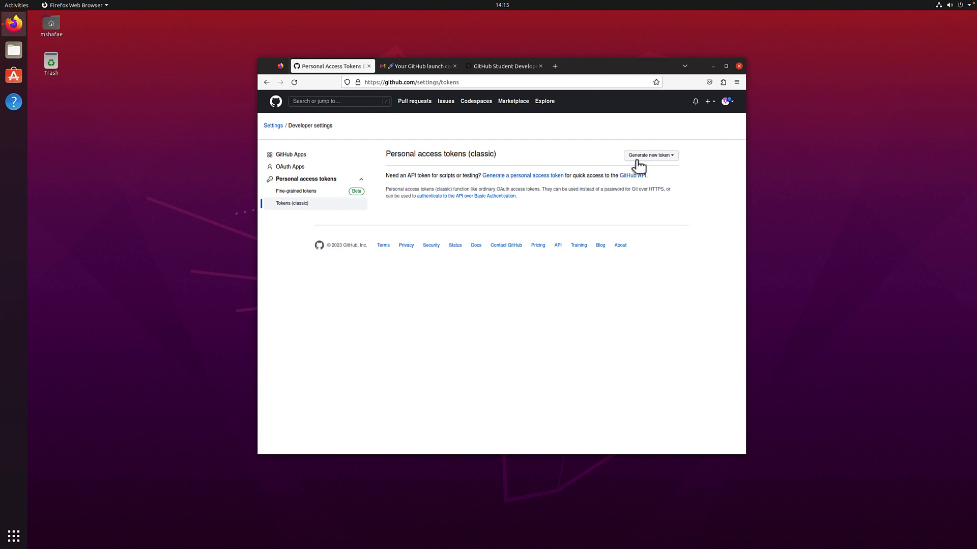
pyautogui.click(654, 157)
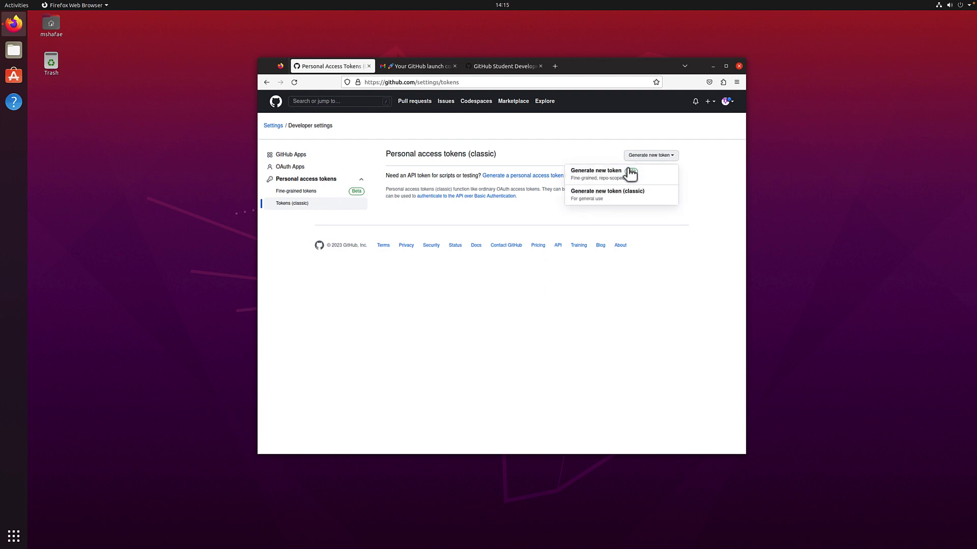
pyautogui.click(598, 196)
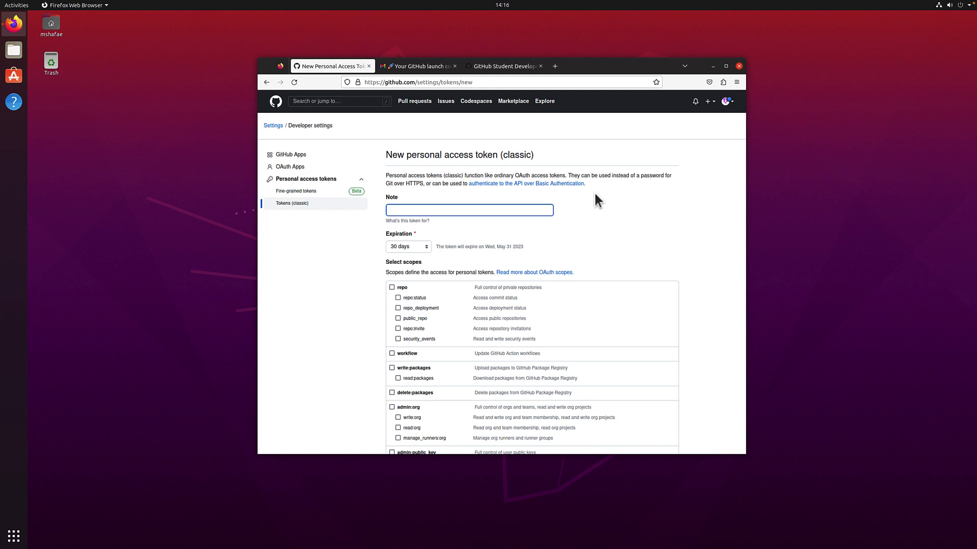
# Step: Give the token the note 'CPSC Token' and a custom expiration of 06/01/2023
pyautogui.write('CPSC Token')
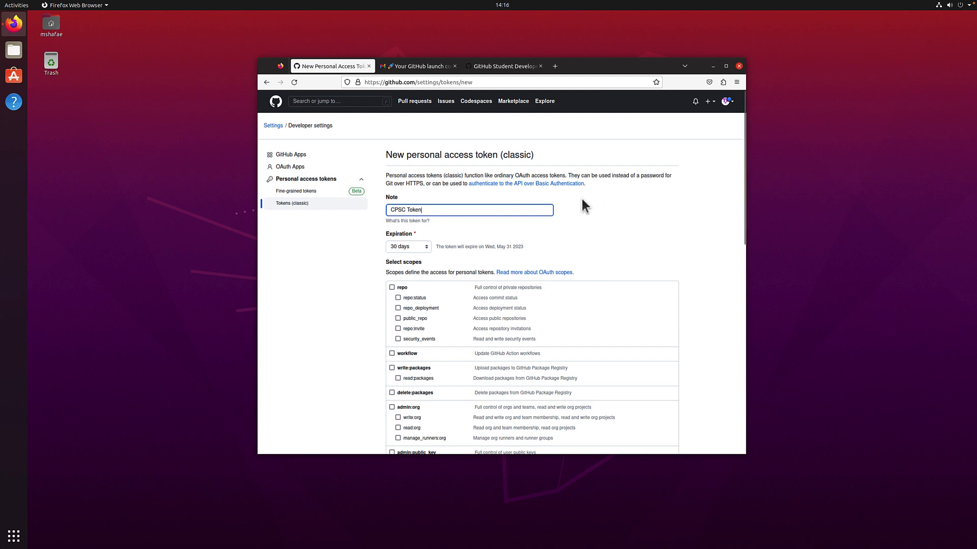
pyautogui.click(418, 246)
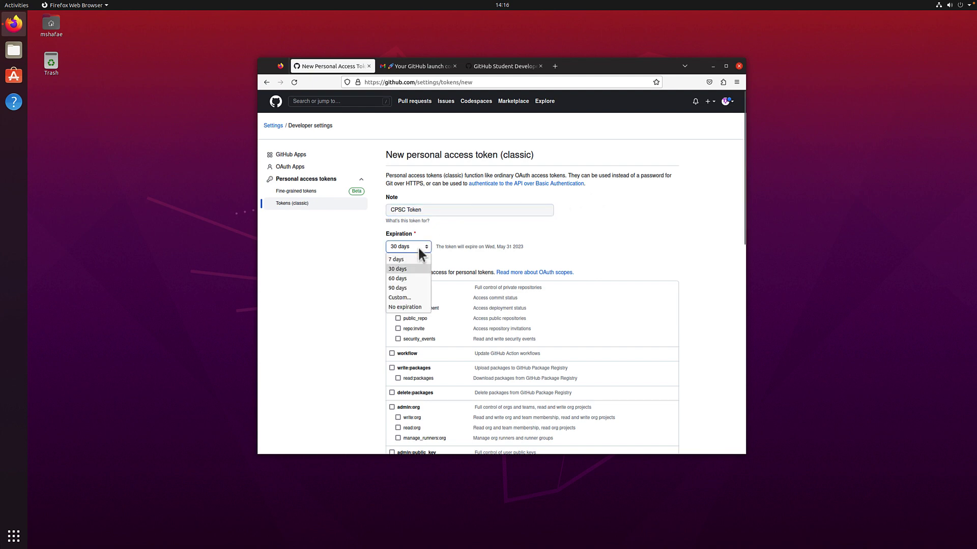
pyautogui.click(404, 298)
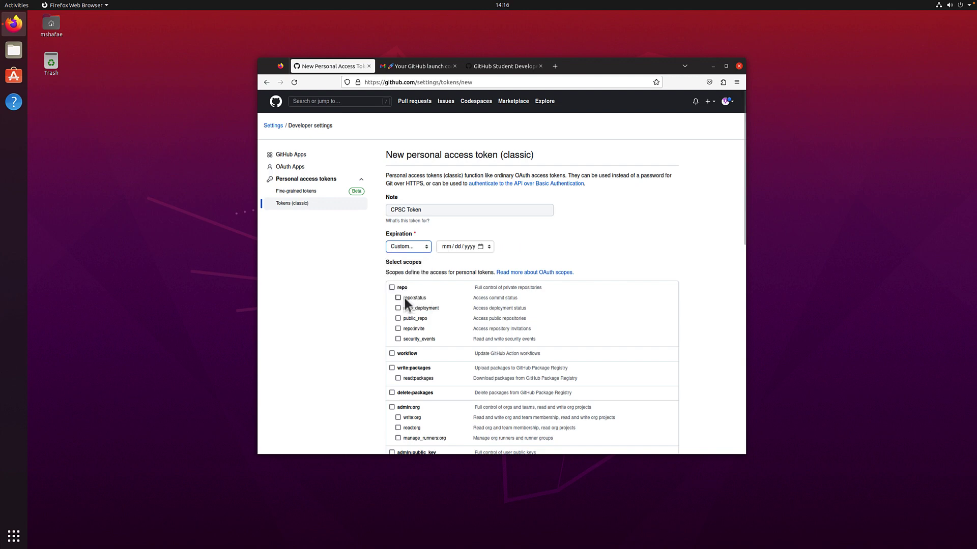
pyautogui.click(449, 249)
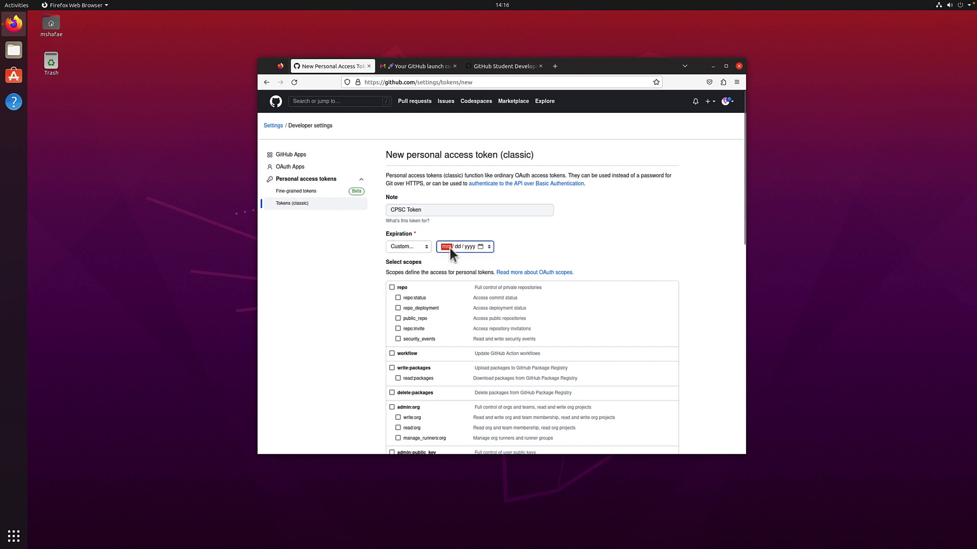
pyautogui.write('06 / 01 / ')
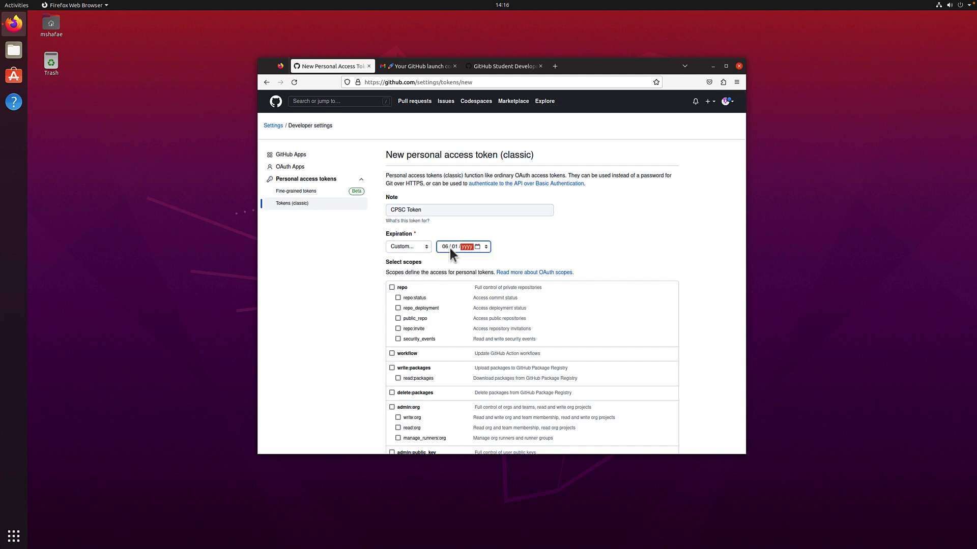
pyautogui.write('2023')
pyautogui.click(553, 234)
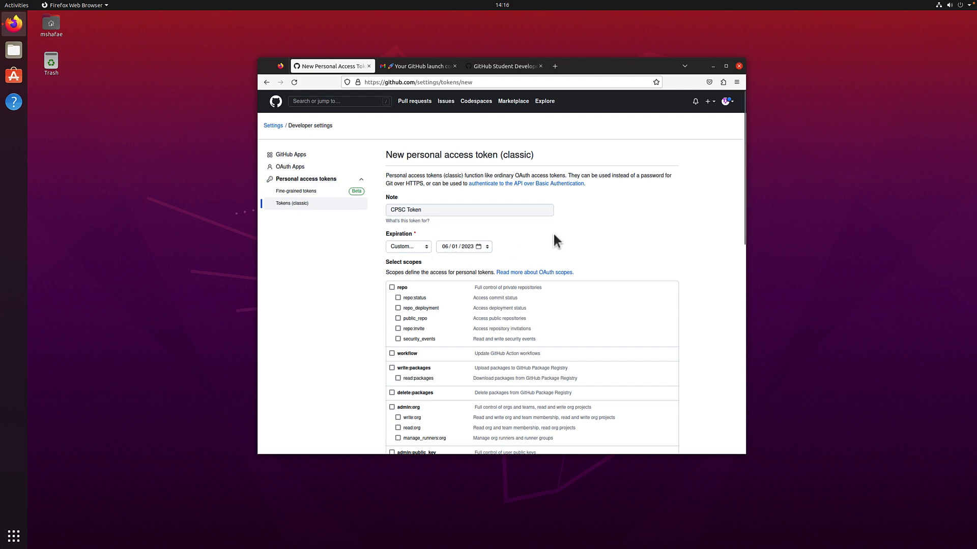
pyautogui.scroll(-3, 555, 235)
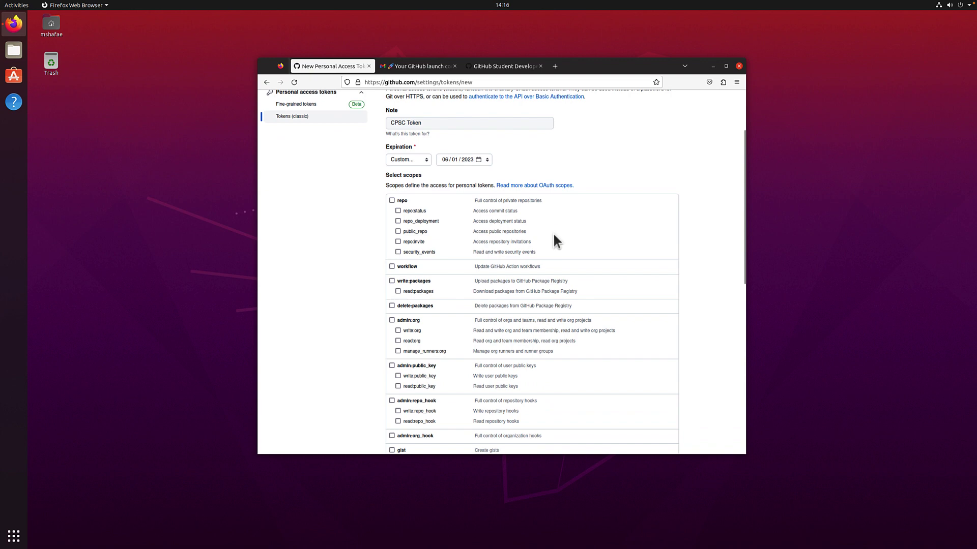
# Step: Tick repo, workflow, user, write:discussion, audit_log, project and remaining scopes through admin:ssh_signing_key
pyautogui.click(390, 202)
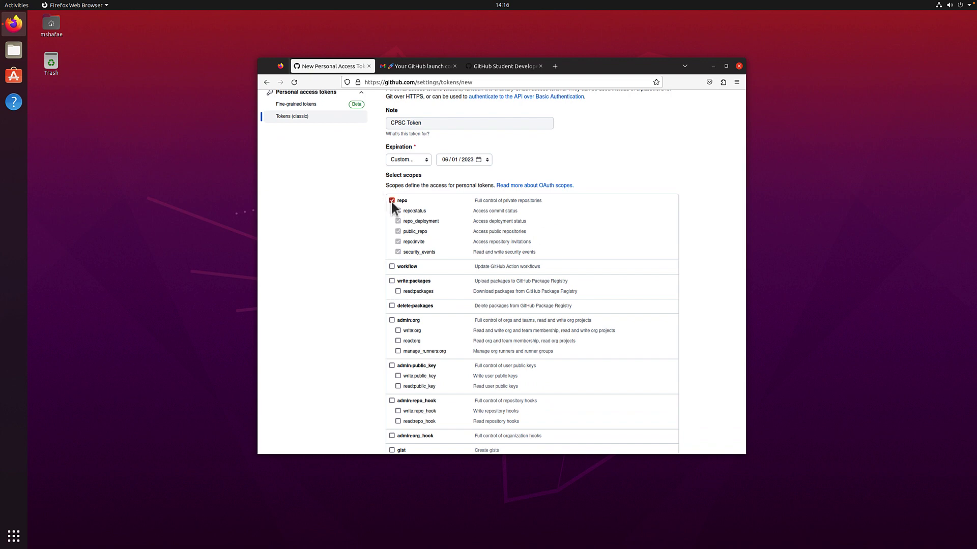
pyautogui.click(391, 267)
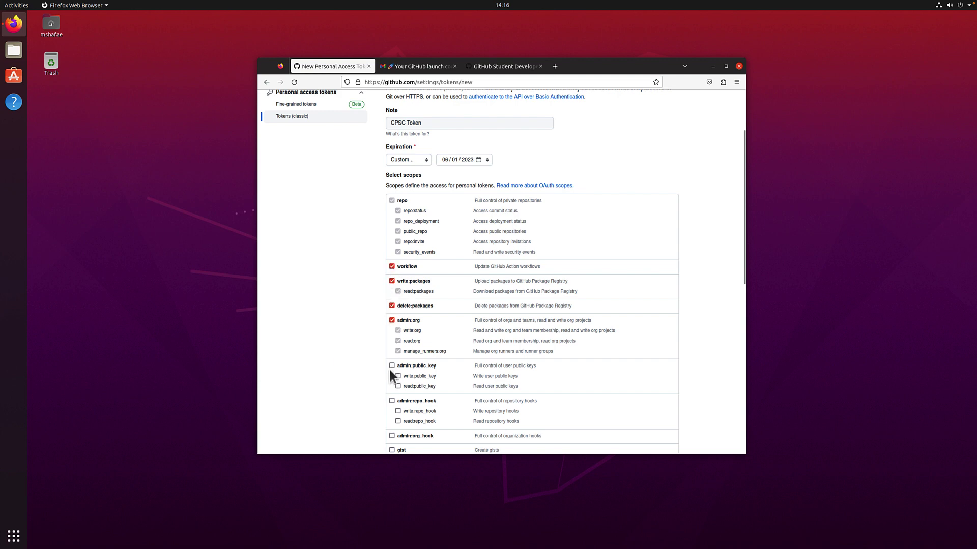
pyautogui.scroll(-3, 391, 367)
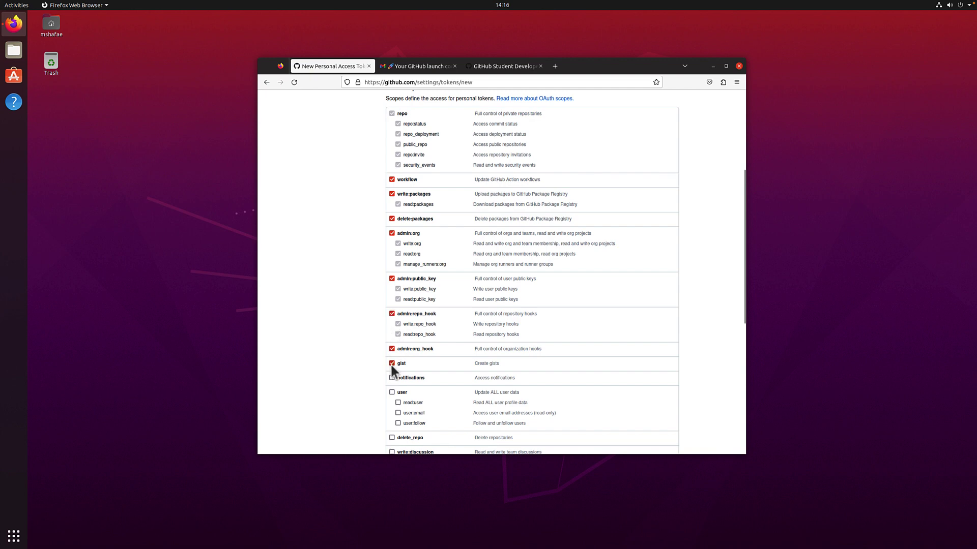
pyautogui.click(391, 393)
pyautogui.scroll(-3, 390, 391)
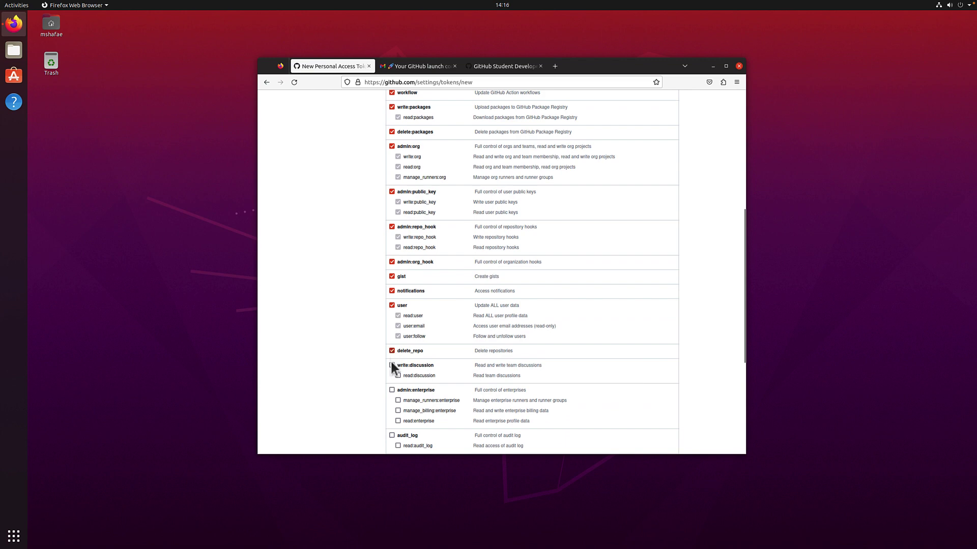
pyautogui.click(391, 366)
pyautogui.scroll(-2, 392, 367)
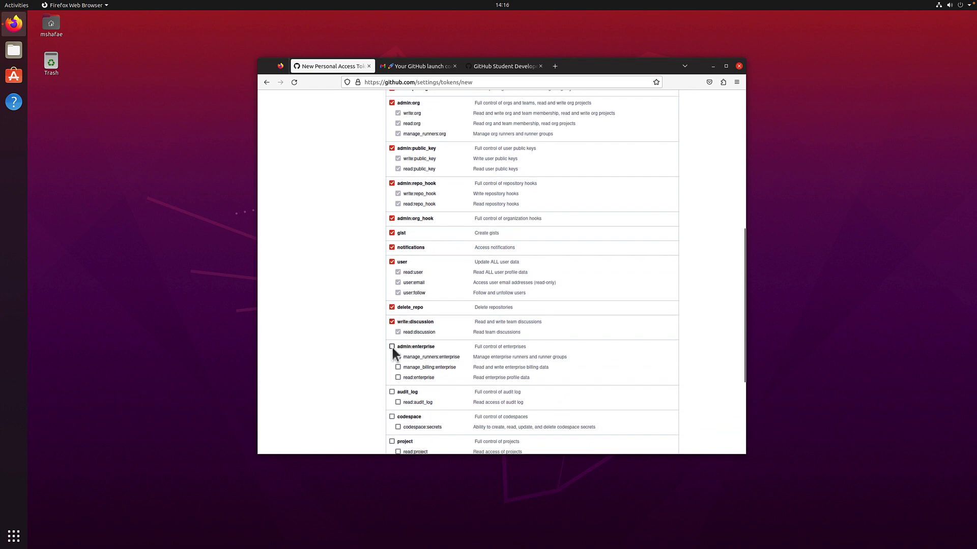
pyautogui.click(391, 392)
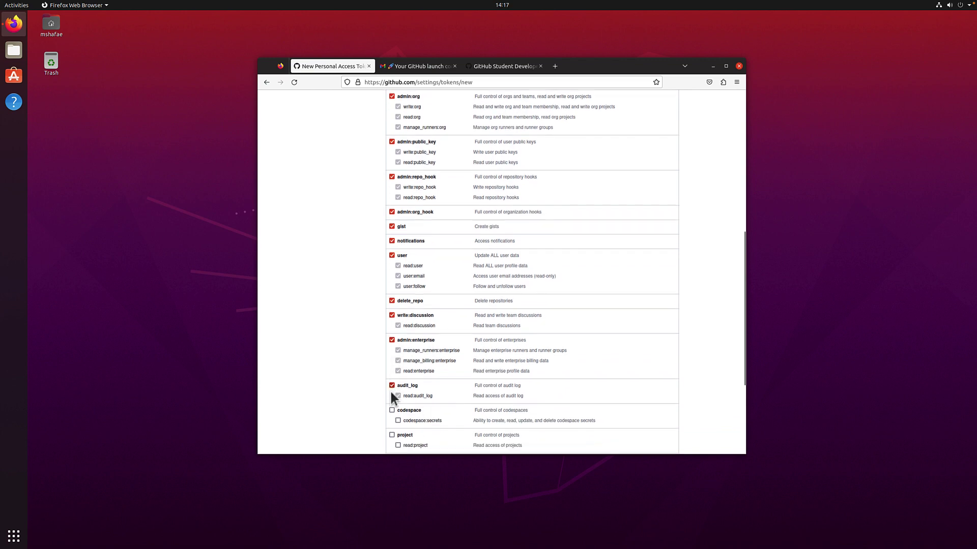
pyautogui.scroll(-2, 389, 389)
pyautogui.click(392, 398)
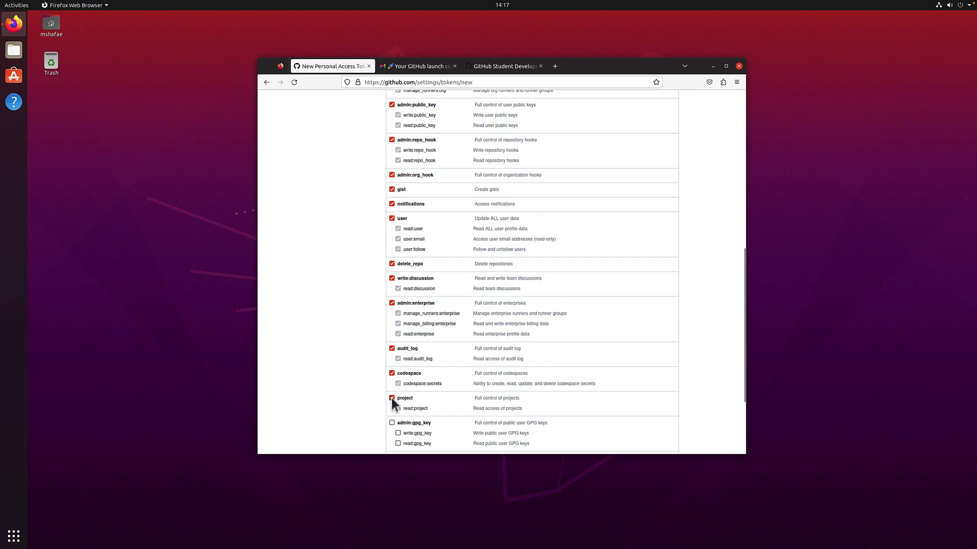
pyautogui.scroll(-2, 392, 398)
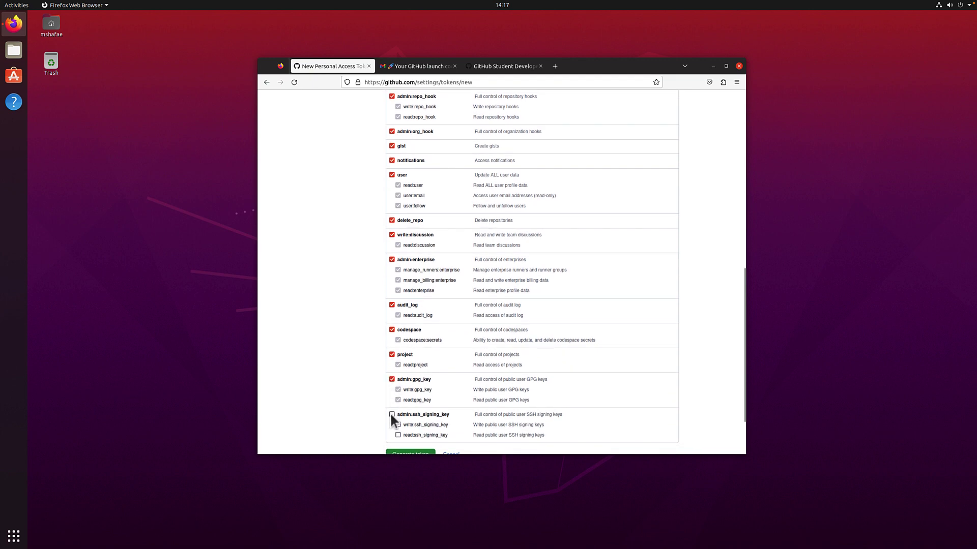
pyautogui.scroll(-2, 391, 413)
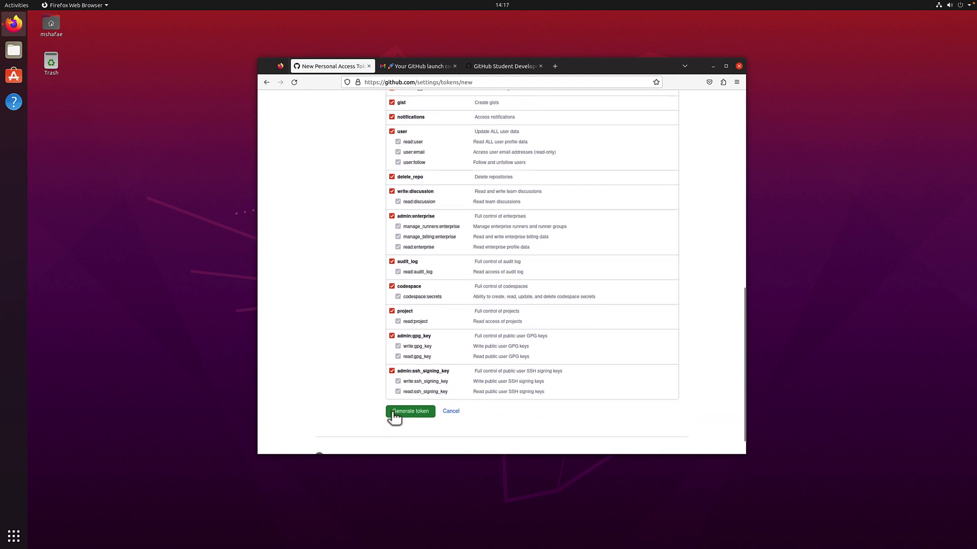
# Step: Generate the classic token and copy its newly shown value
pyautogui.click(420, 413)
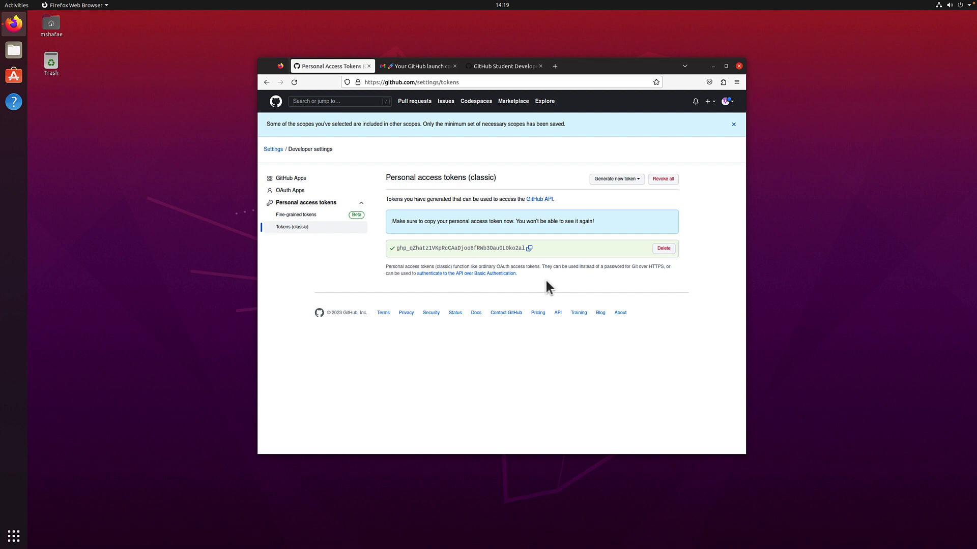
pyautogui.click(530, 249)
# Step: Go to drive.google.com in a new tab and create a blank Google Docs document
pyautogui.click(555, 66)
pyautogui.write('drive.google.com/')
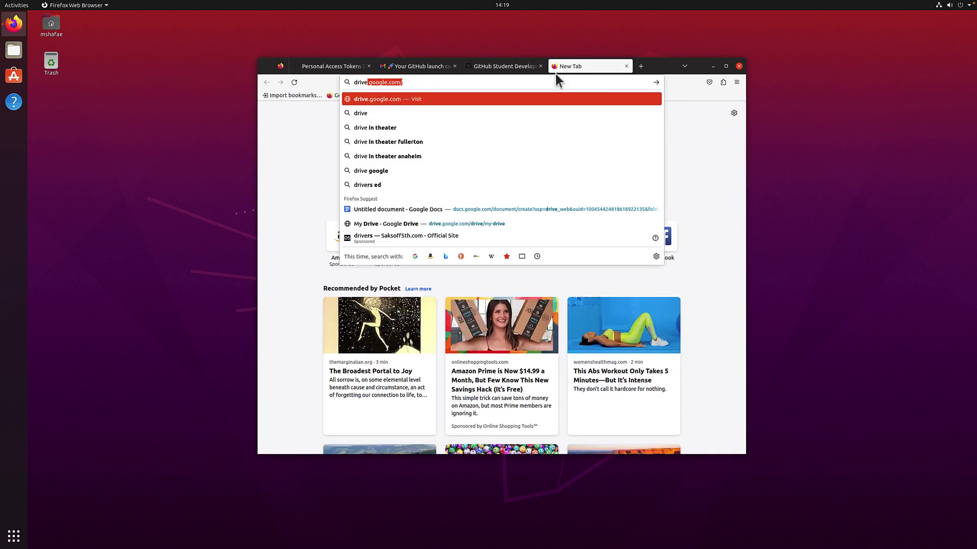
pyautogui.press('Return')
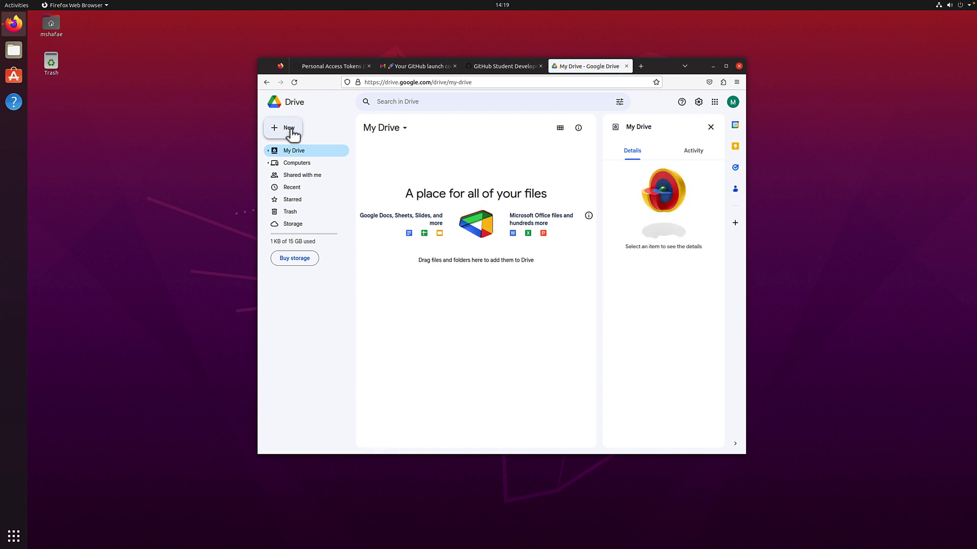
pyautogui.click(292, 132)
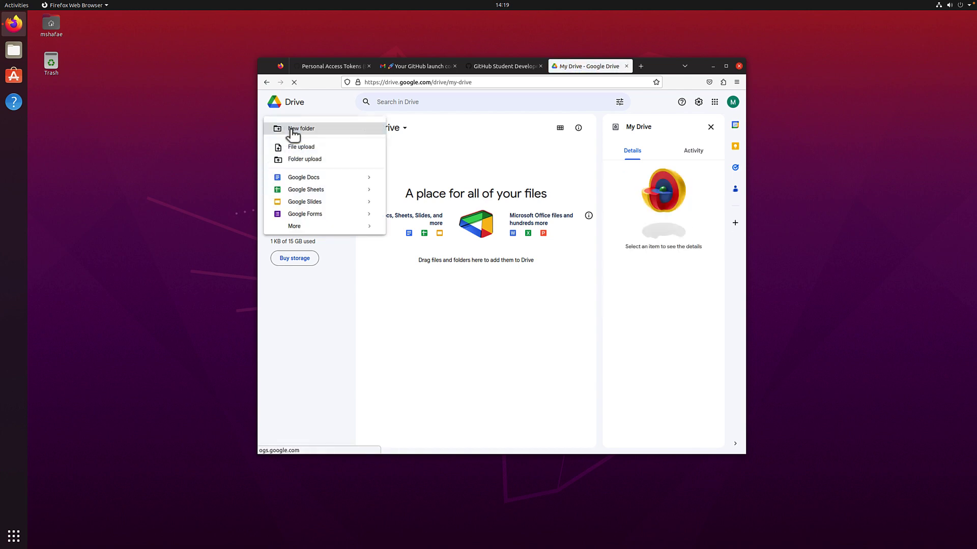
pyautogui.click(296, 177)
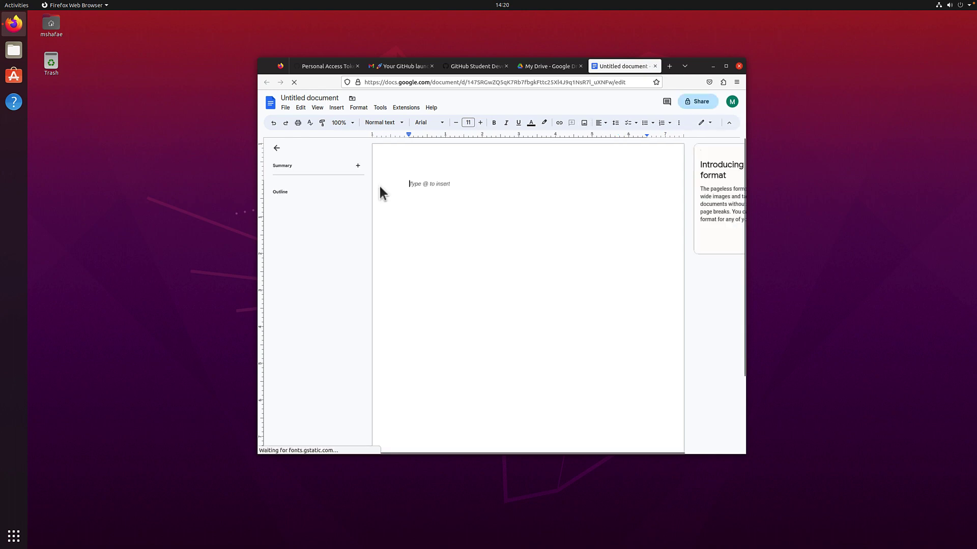
# Step: Paste the token into the document and title it 'GitHub PAT'
pyautogui.hotkey('ctrl', 'v')
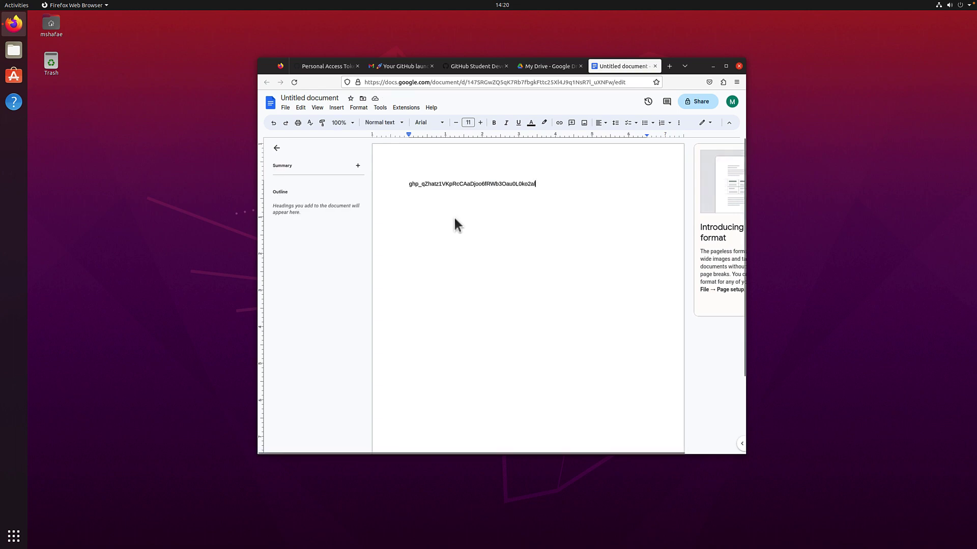
pyautogui.click(322, 98)
pyautogui.write('GitH')
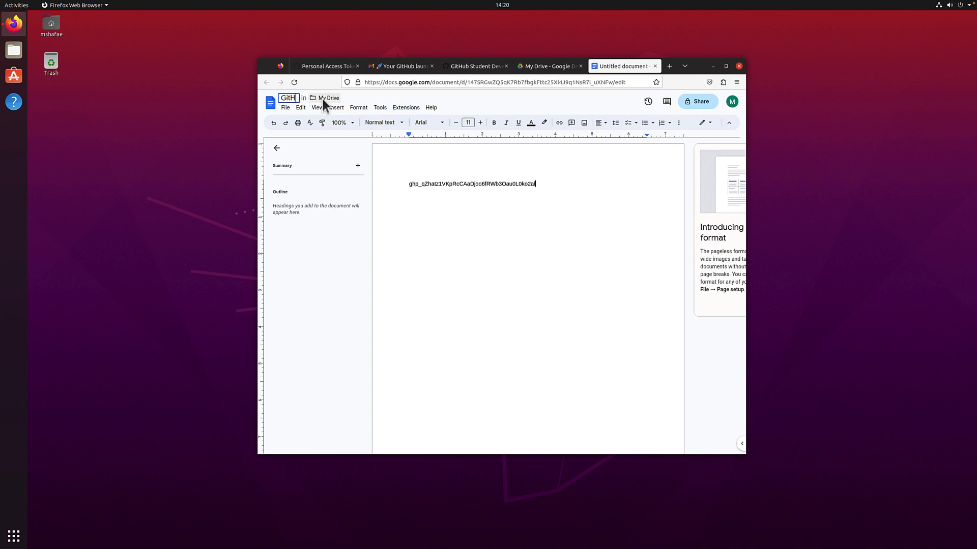
pyautogui.write('ub PAT')
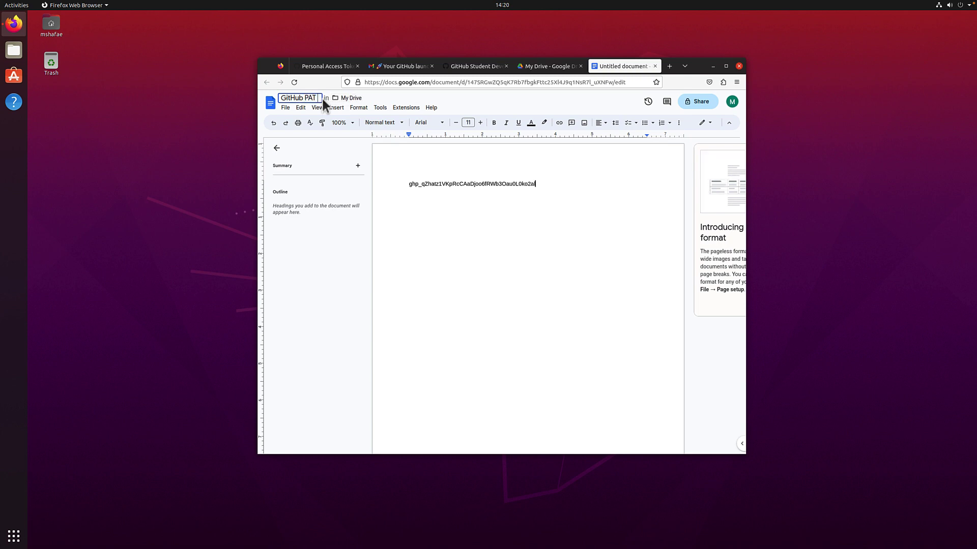
pyautogui.press('Return')
pyautogui.click(437, 257)
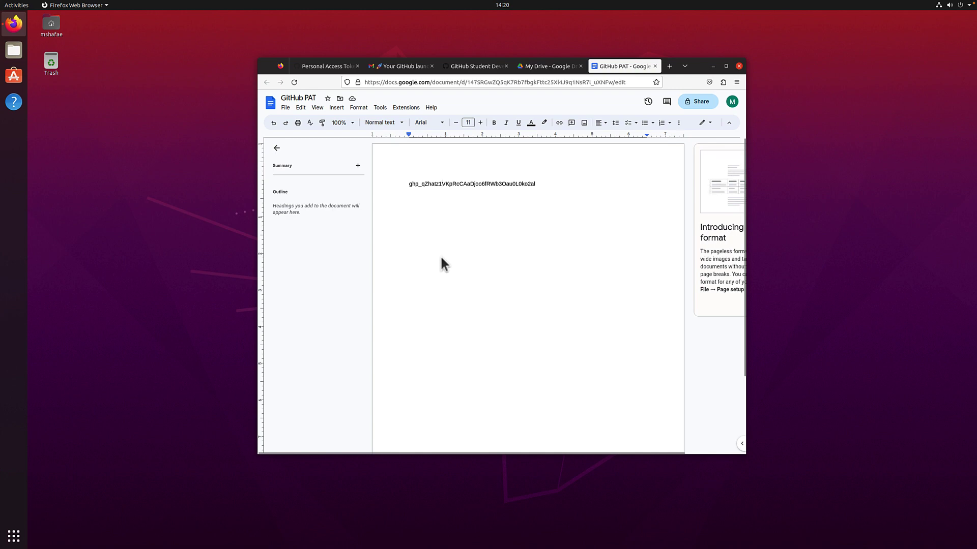
# Step: Open CPSC Token from the classic tokens list and review its granted scopes and Jun 1 2023 expiry
pyautogui.click(327, 69)
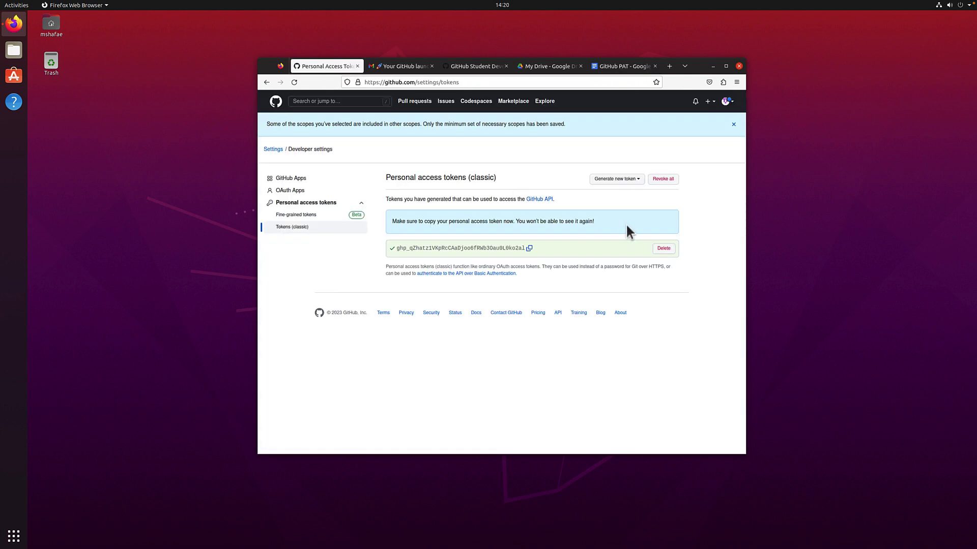
pyautogui.click(292, 229)
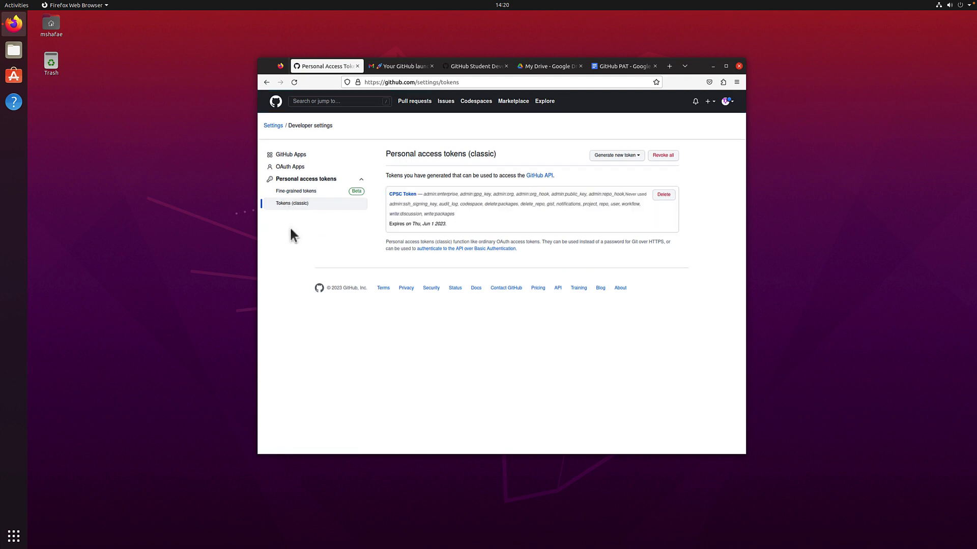
pyautogui.click(407, 198)
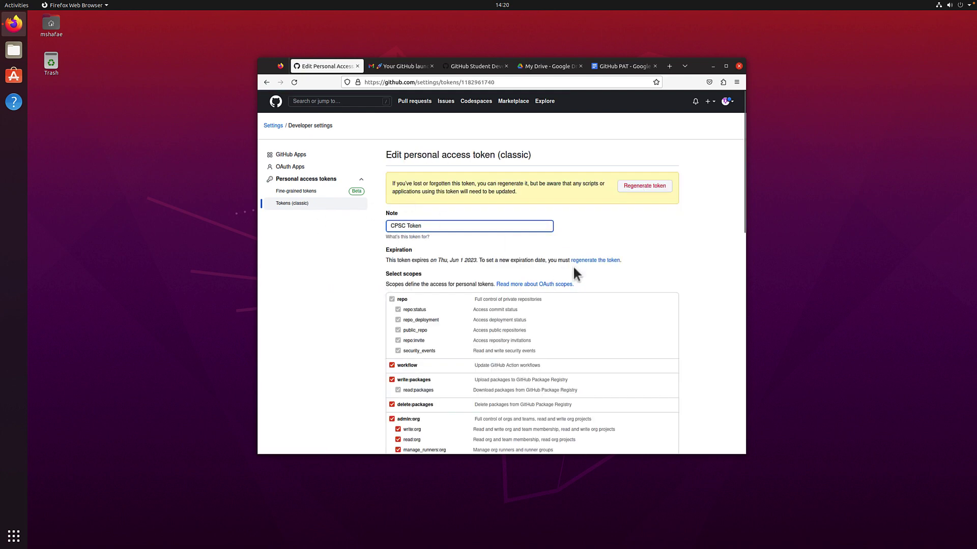
pyautogui.scroll(-15, 576, 267)
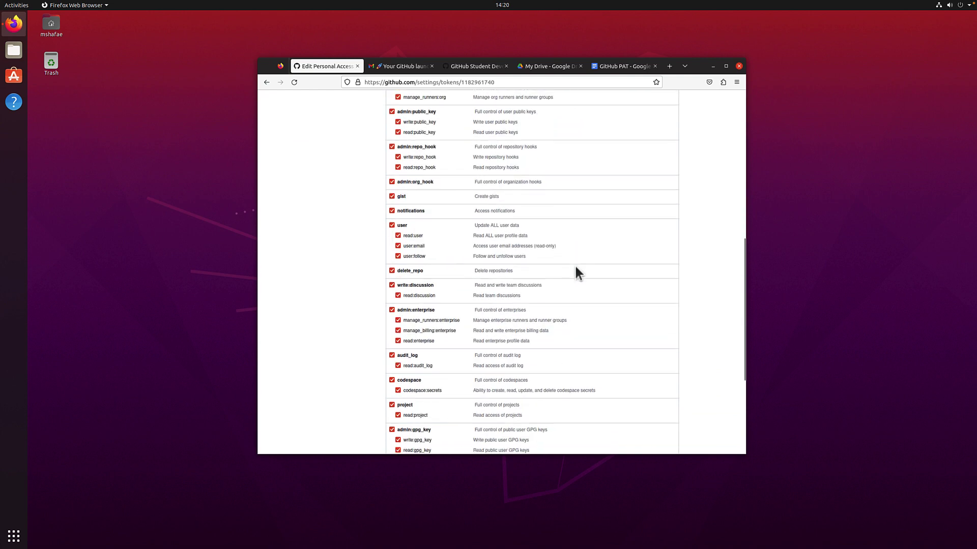
pyautogui.scroll(8, 576, 267)
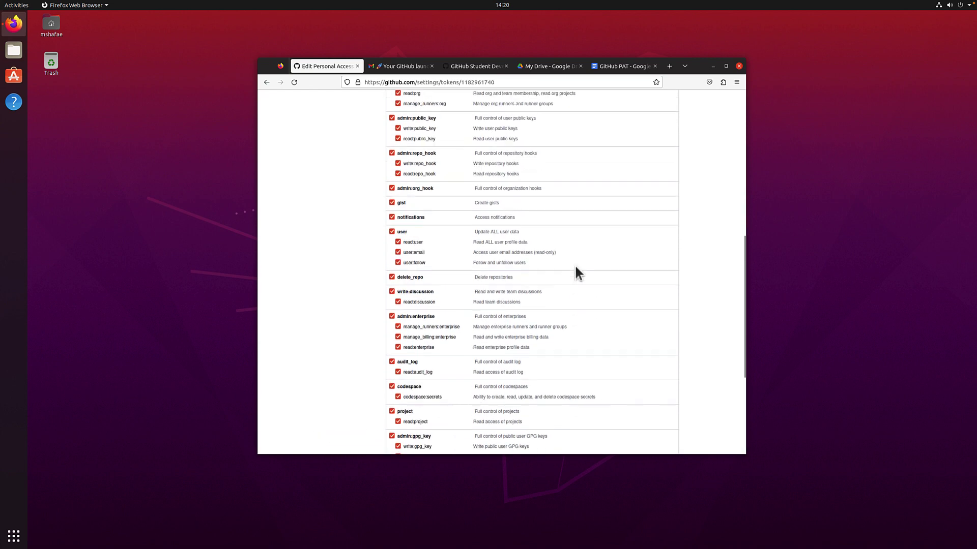
pyautogui.scroll(5, 576, 267)
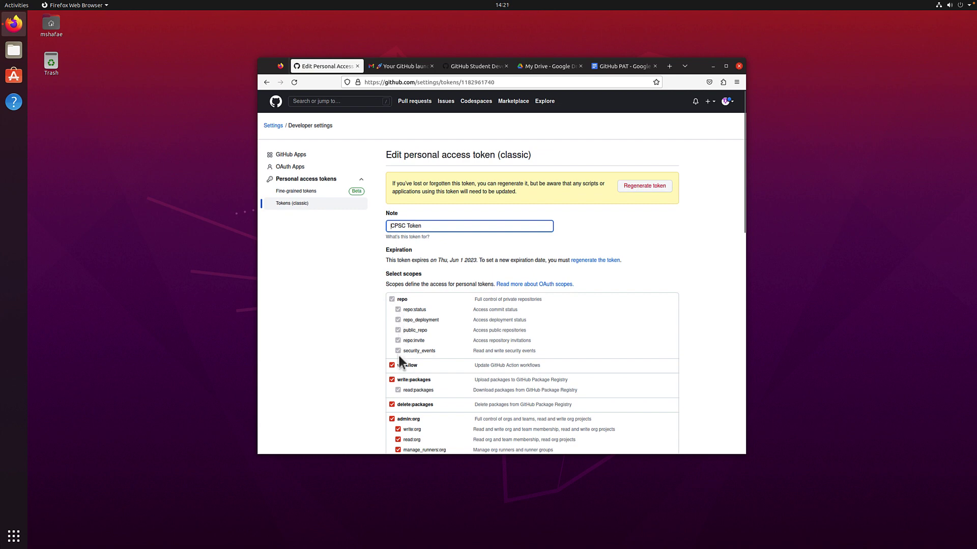
pyautogui.scroll(-14, 399, 355)
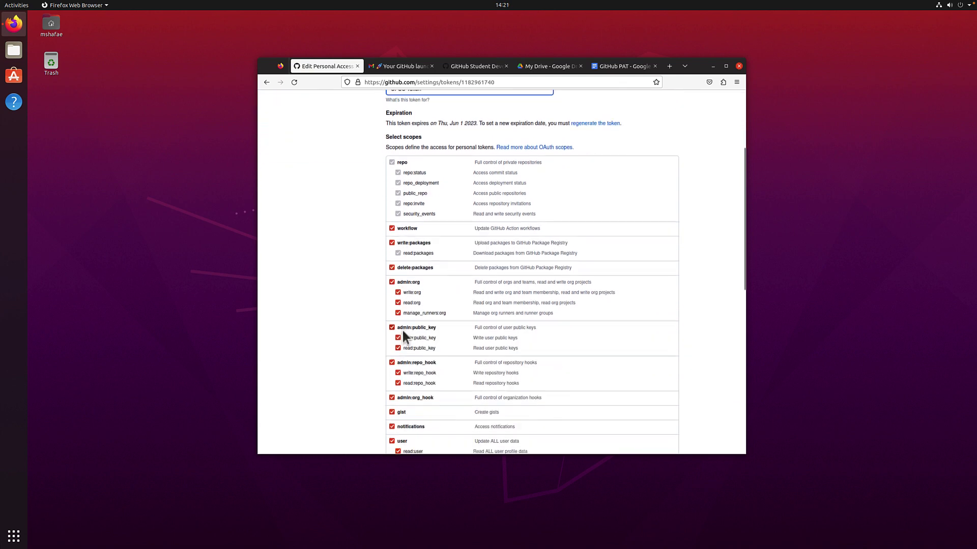
pyautogui.scroll(-2, 402, 331)
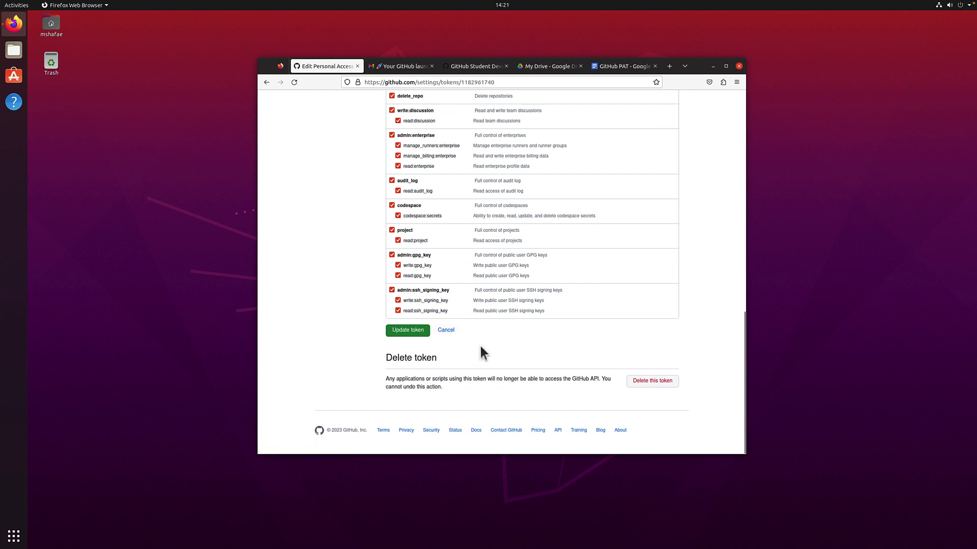
pyautogui.scroll(15, 481, 348)
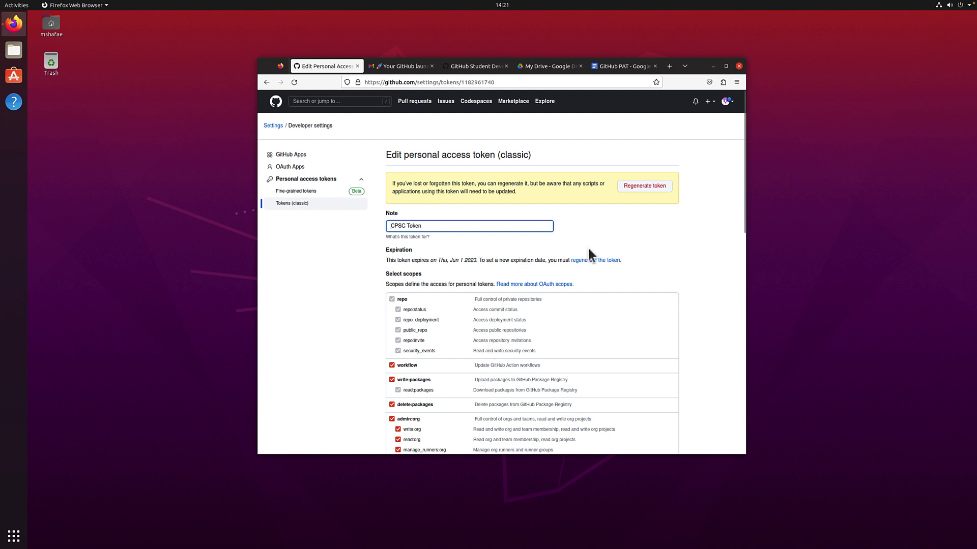
# Step: Regenerate CPSC Token with a custom expiration date of 06/01/2023
pyautogui.click(638, 189)
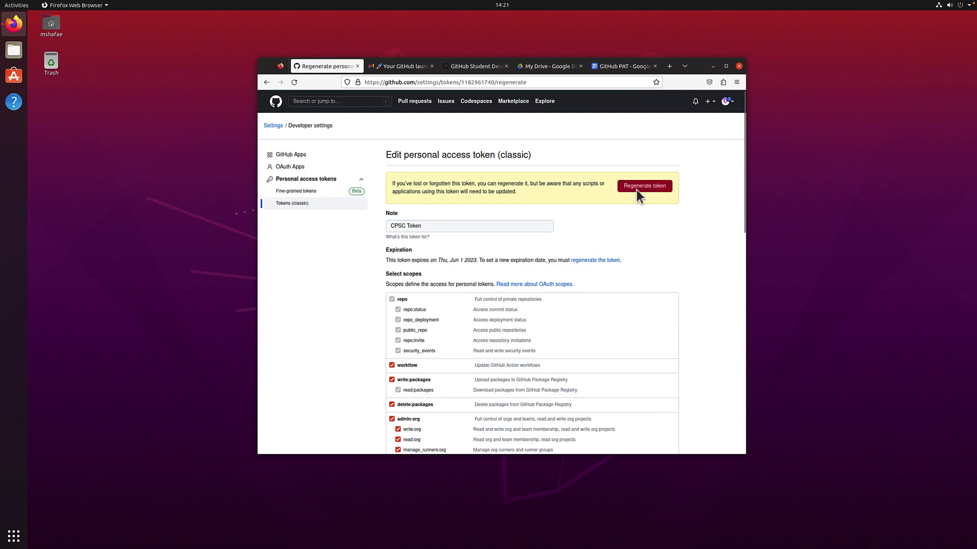
pyautogui.click(423, 226)
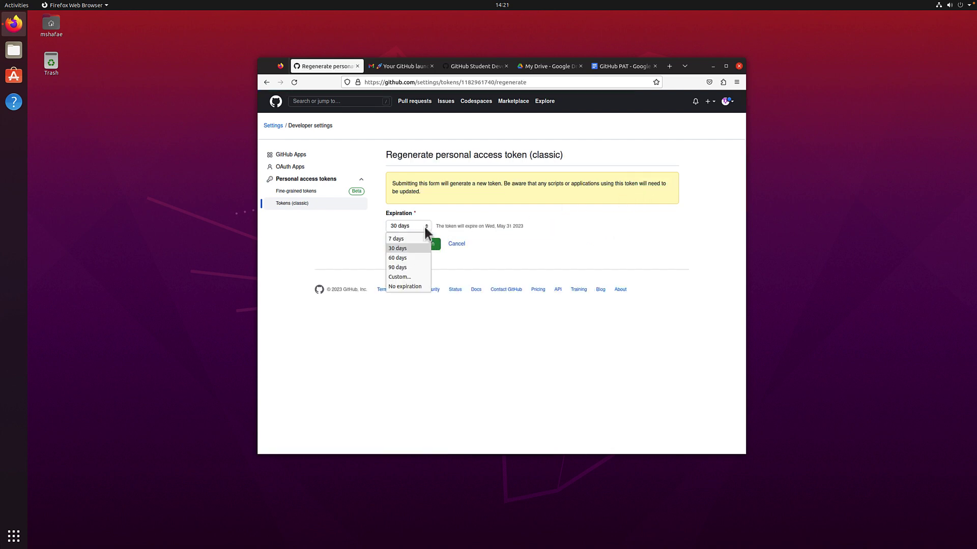
pyautogui.click(406, 278)
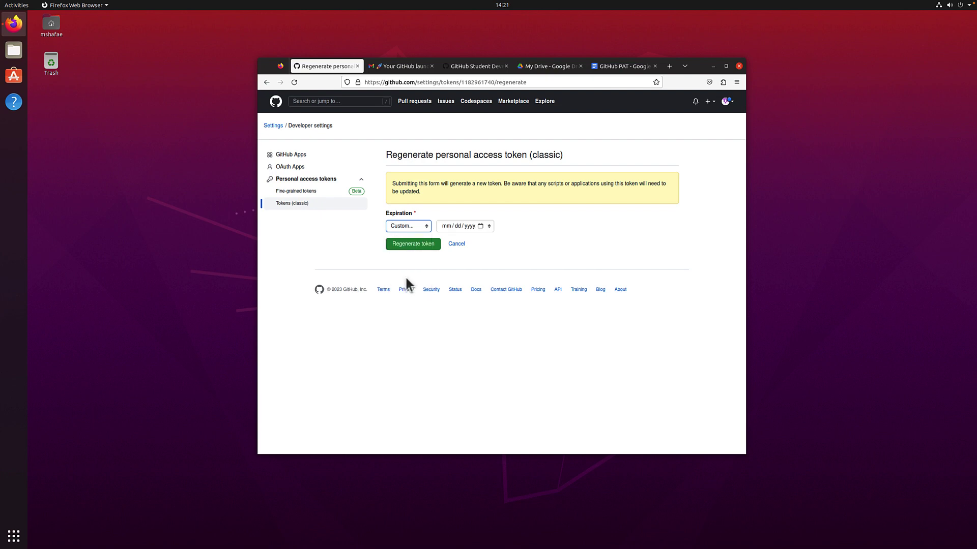
pyautogui.click(444, 228)
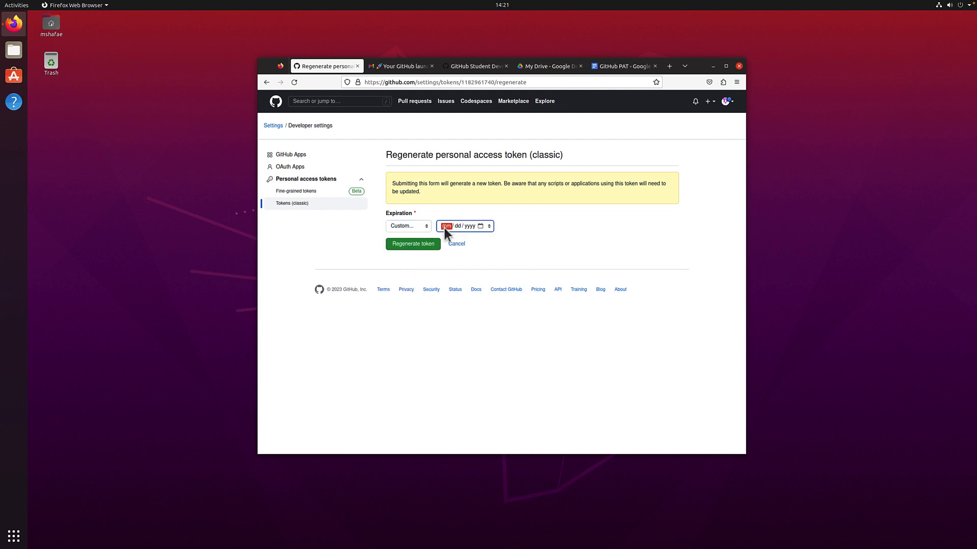
pyautogui.write('060120')
pyautogui.click(428, 245)
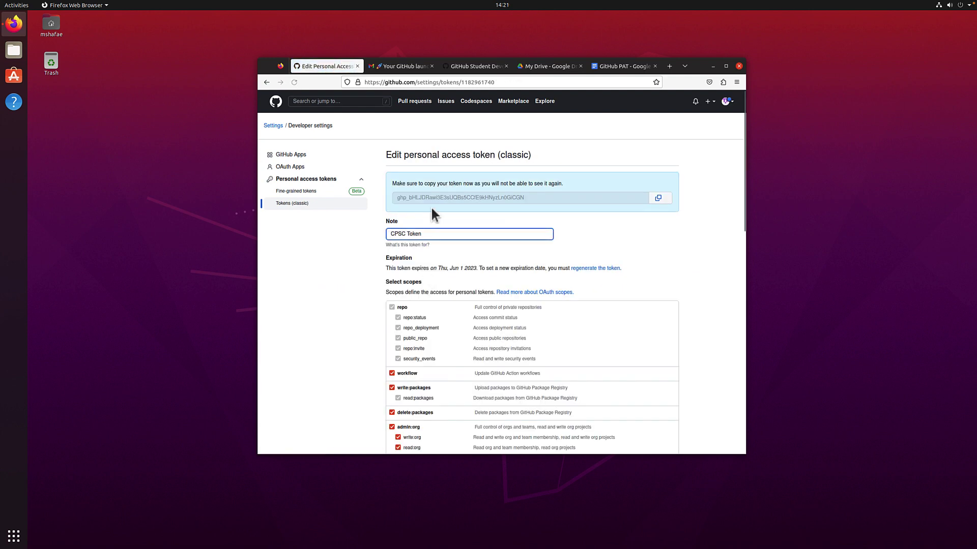
# Step: Replace the old token in the GitHub PAT document with the newly copied regenerated token
pyautogui.click(658, 198)
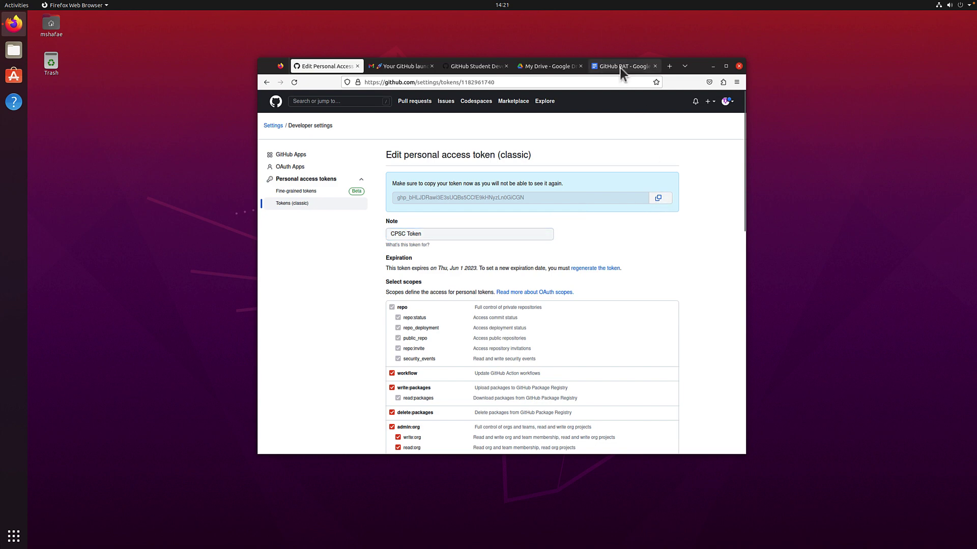
pyautogui.click(619, 67)
pyautogui.moveTo(476, 186); pyautogui.dragTo(385, 184)
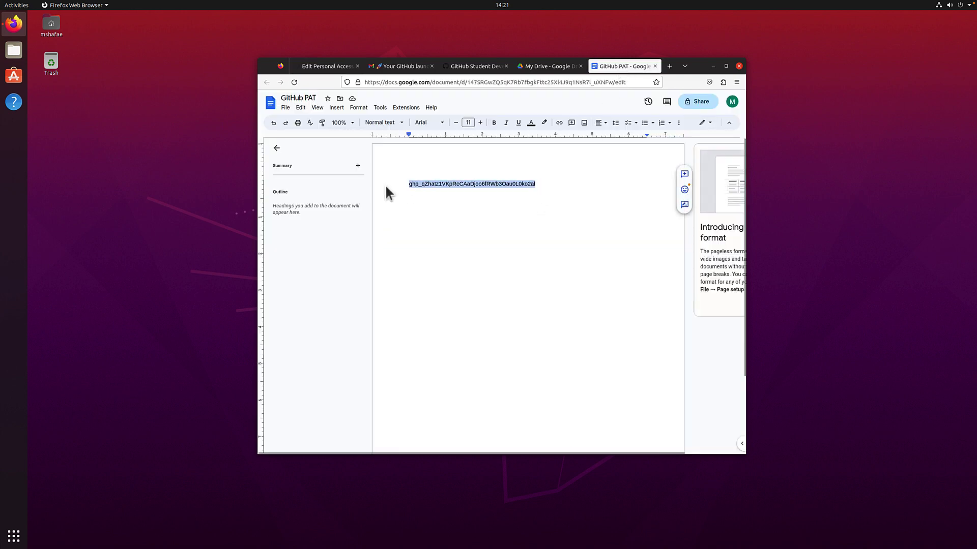
pyautogui.press('BackSpace')
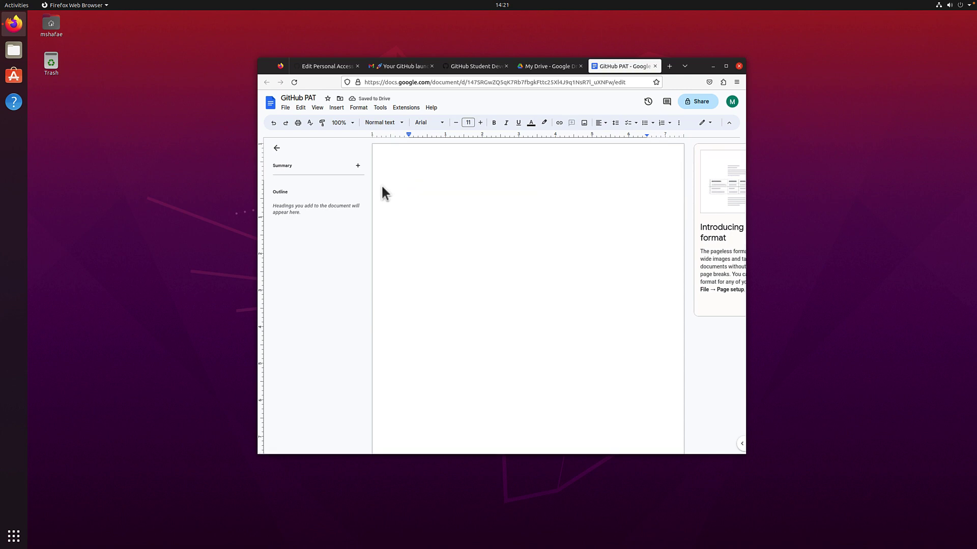
pyautogui.hotkey('ctrl', 'v')
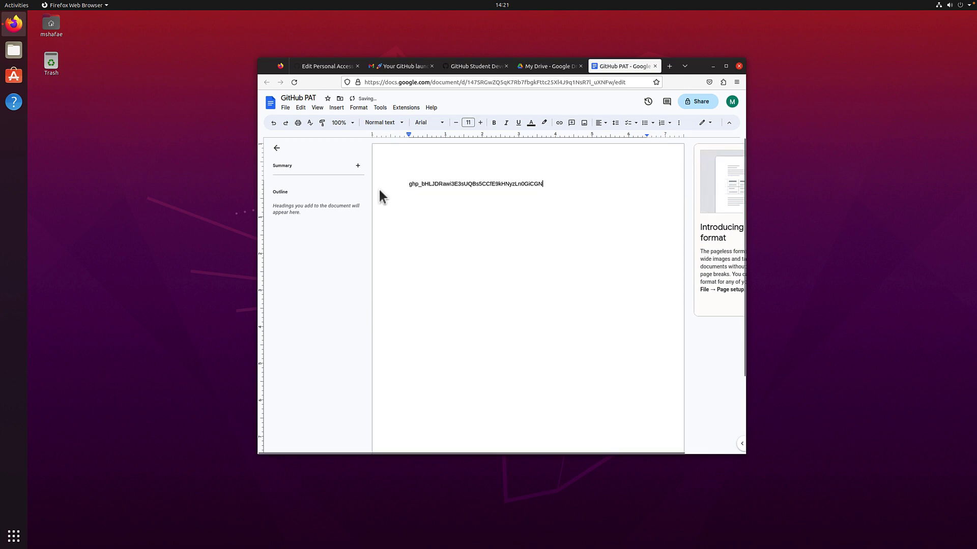
pyautogui.click(332, 65)
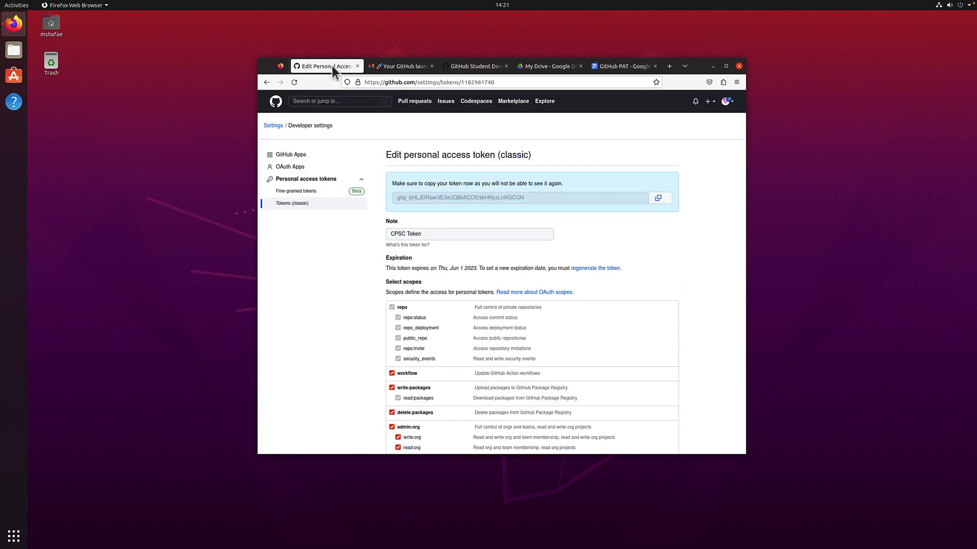